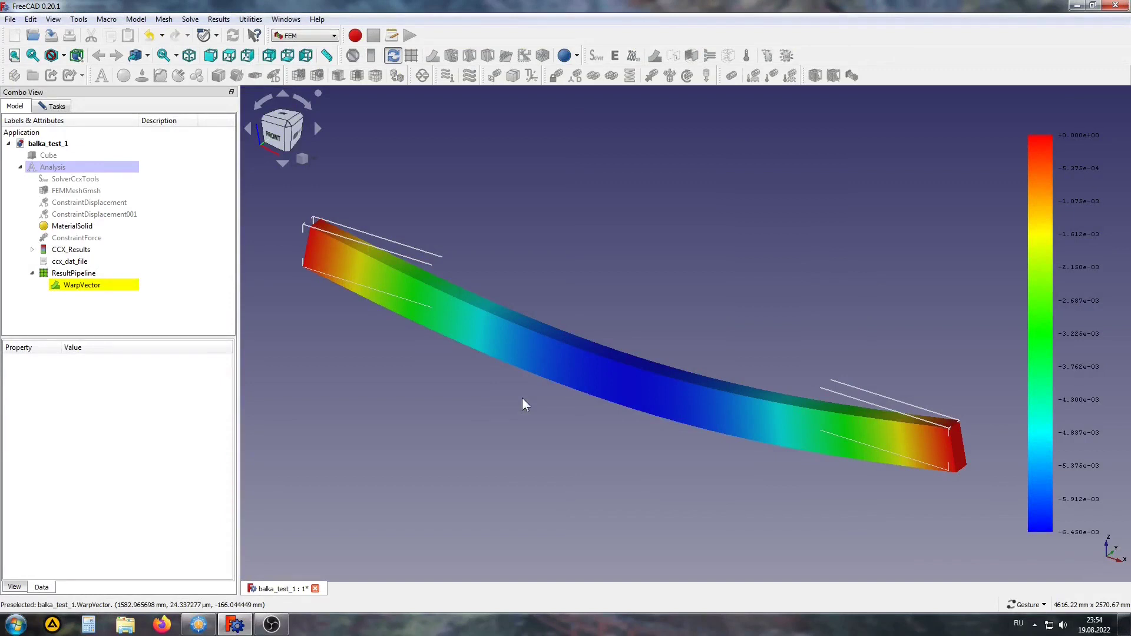
Step: Select the result pipeline's WarpVector filter to list its properties
{"action": "left_click", "coordinate": [81, 284]}
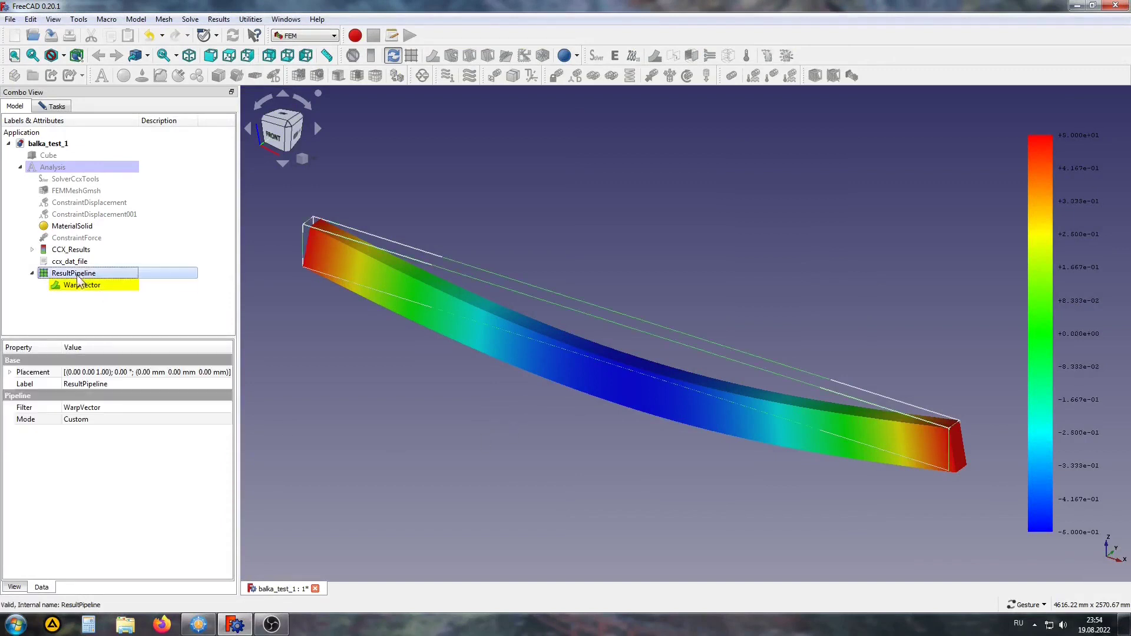
Step: Colour the warped beam by Minor Principal Stress
{"action": "double_click", "coordinate": [82, 285]}
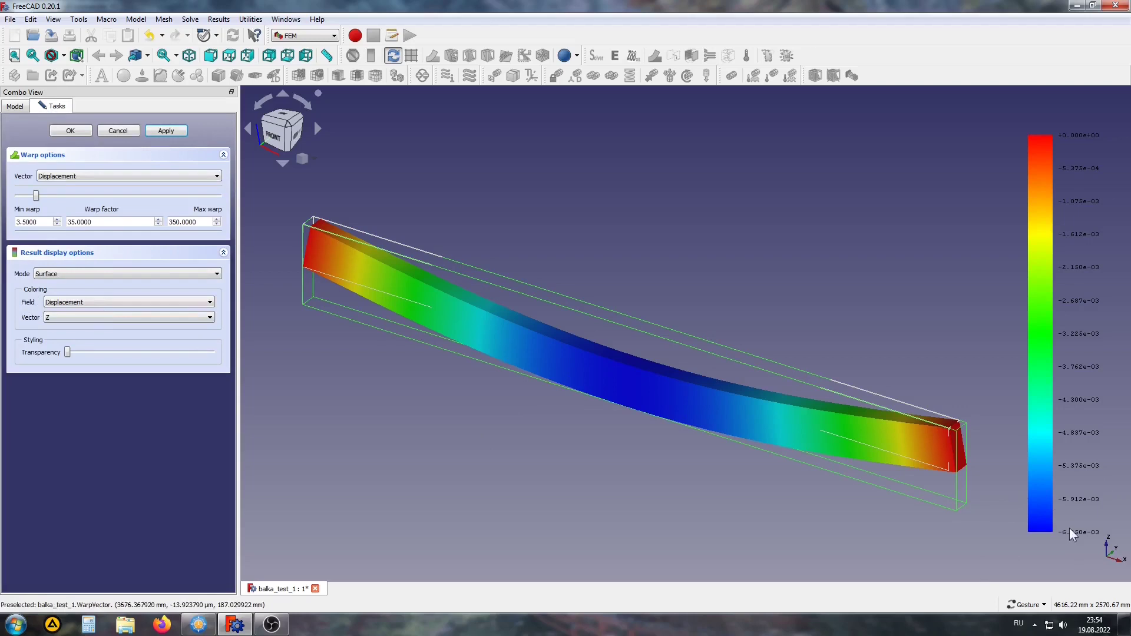
{"action": "left_click", "coordinate": [86, 298]}
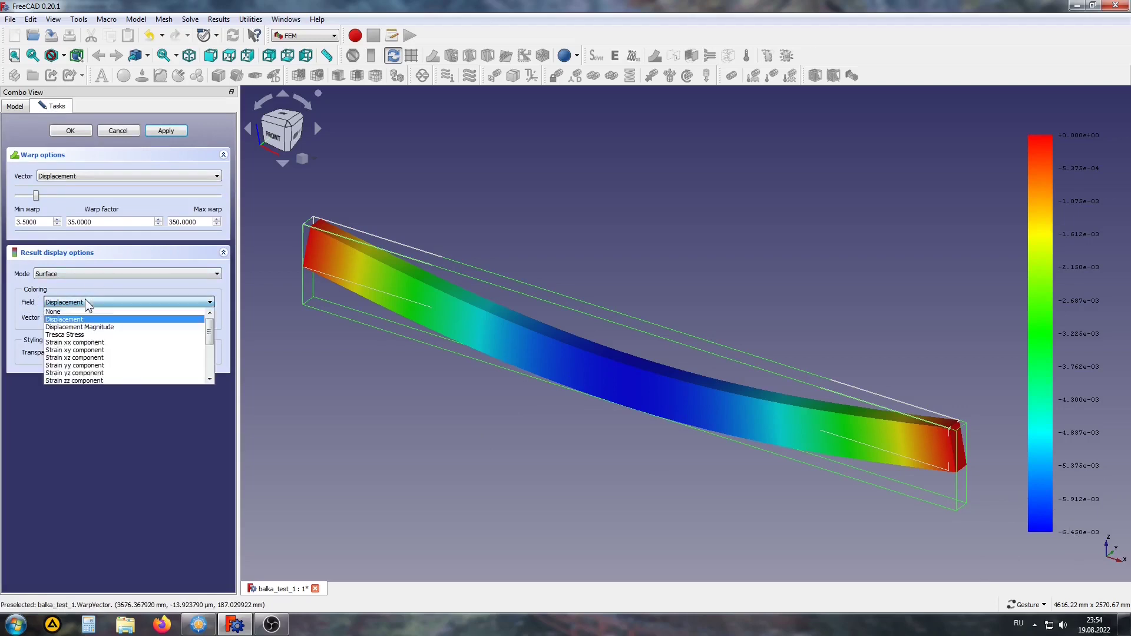
{"action": "scroll", "coordinate": [88, 366], "scroll_direction": "down", "scroll_amount": 3}
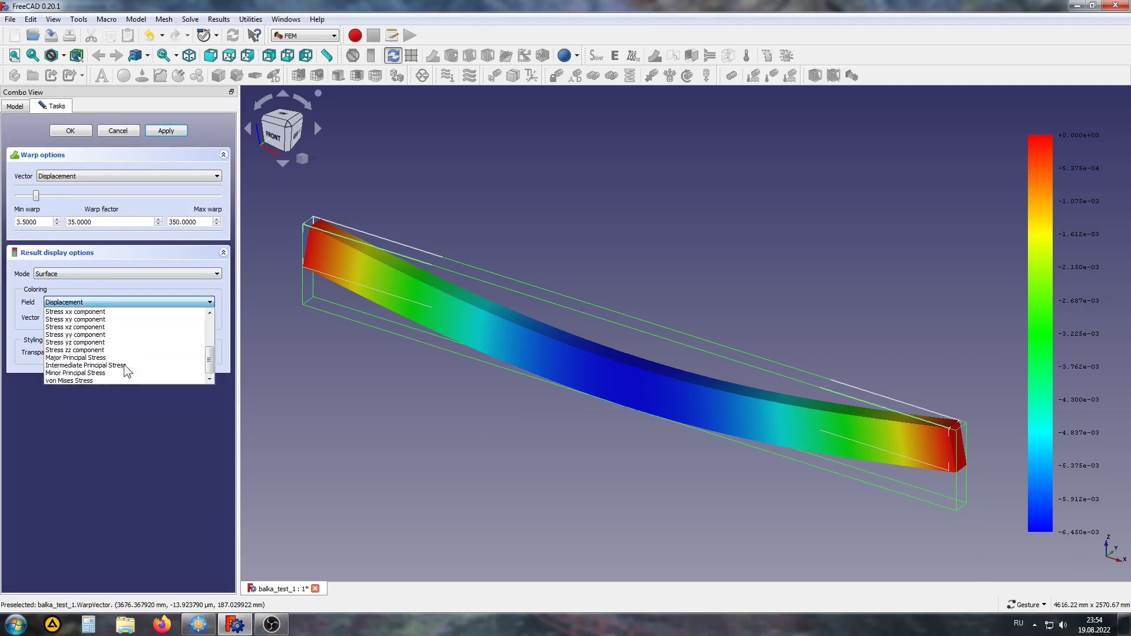
{"action": "left_click", "coordinate": [64, 374]}
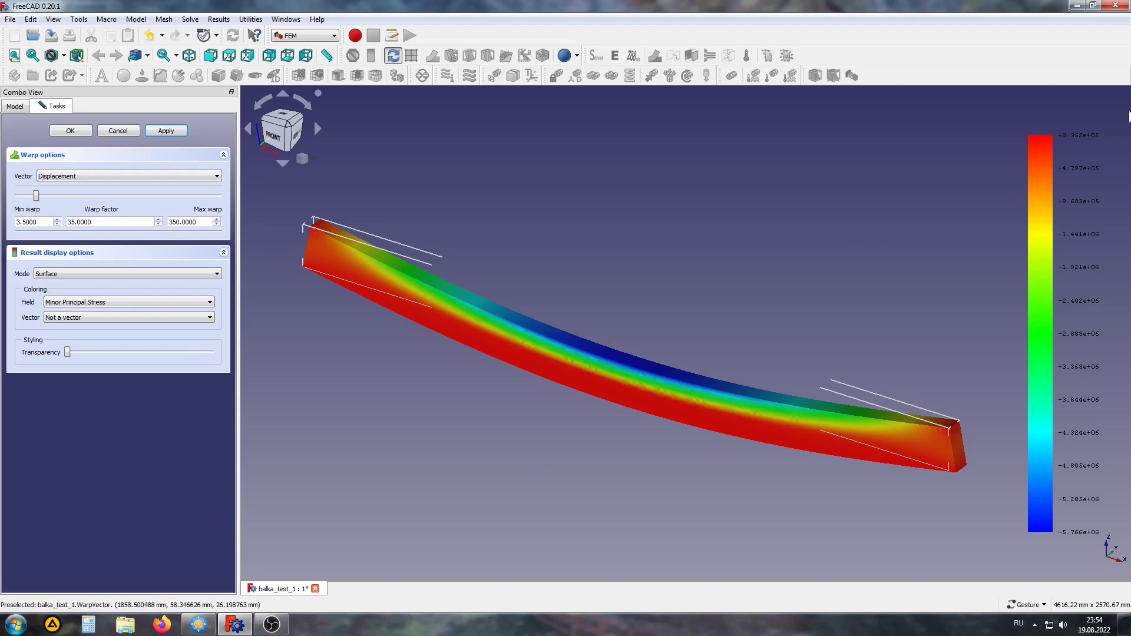
Step: Switch the beam colouring to Displacement Magnitude, leaving Vector as Not a vector
{"action": "left_click", "coordinate": [87, 304]}
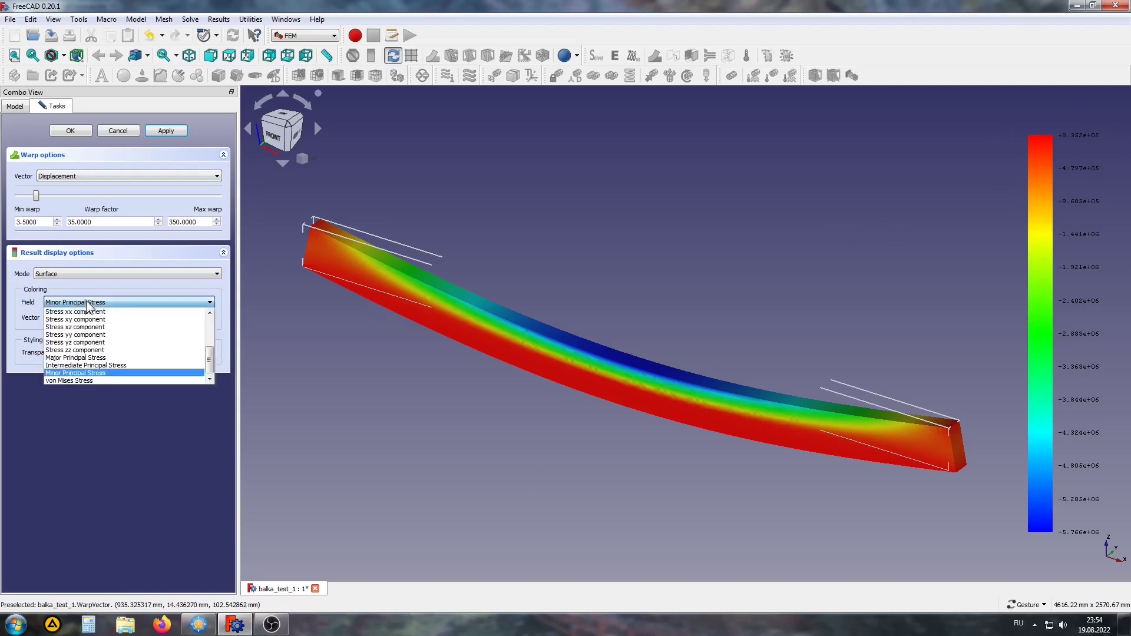
{"action": "scroll", "coordinate": [83, 342], "scroll_direction": "up", "scroll_amount": 5}
{"action": "left_click", "coordinate": [80, 327]}
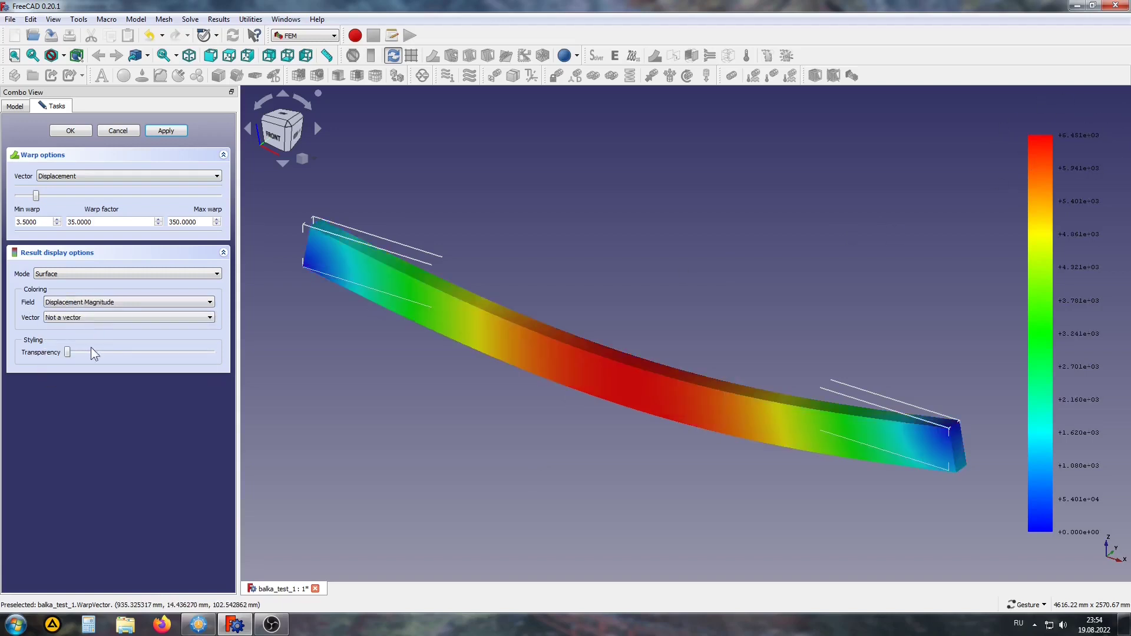
{"action": "left_click", "coordinate": [112, 327]}
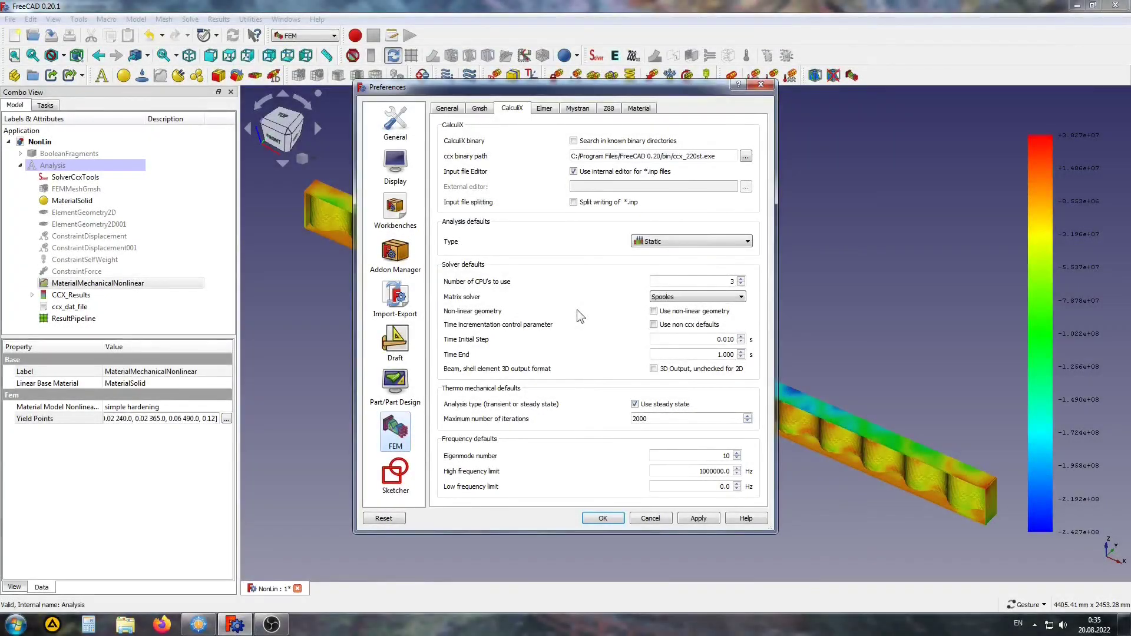
Step: Browse the Elmer, Z88 and Mystran solver preferences, then return to CalculiX
{"action": "left_click", "coordinate": [542, 110]}
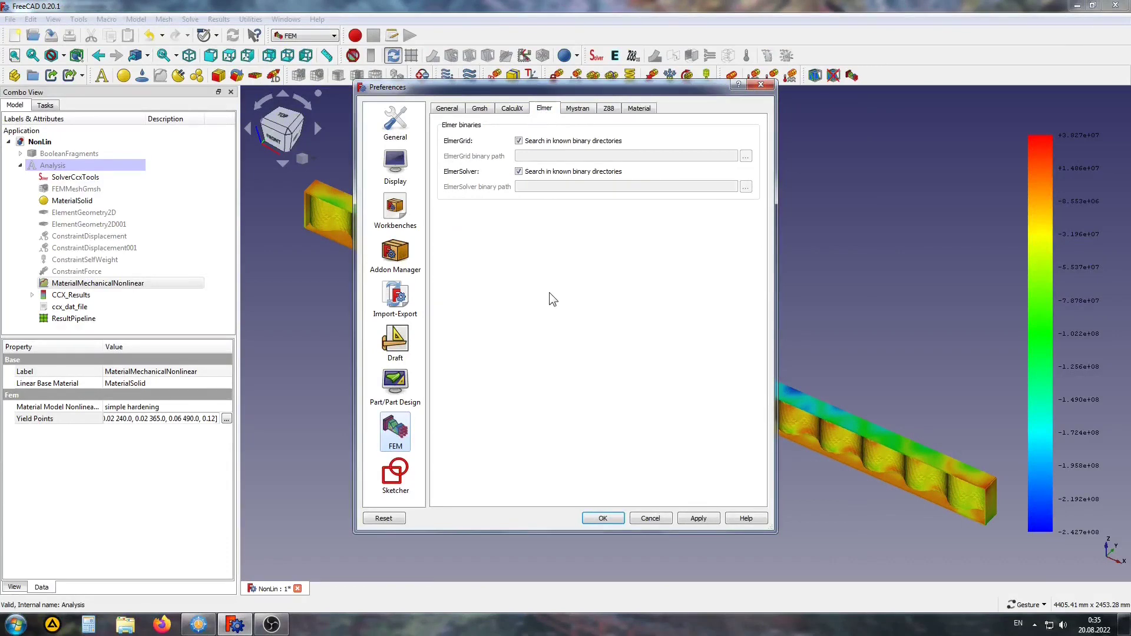
{"action": "left_click", "coordinate": [609, 110]}
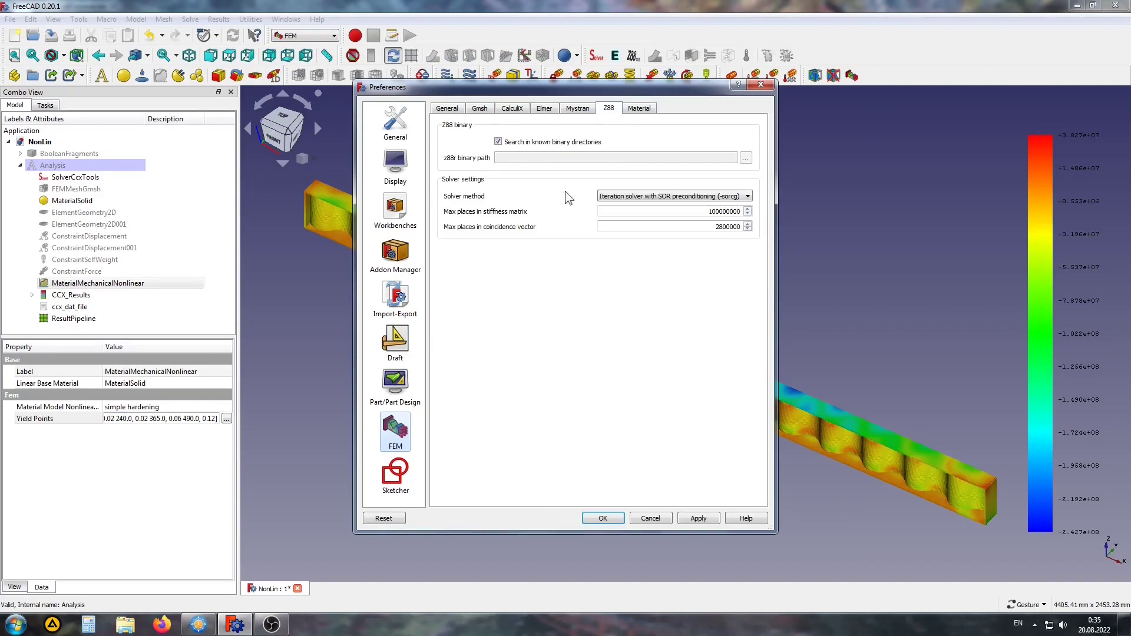
{"action": "left_click", "coordinate": [576, 109]}
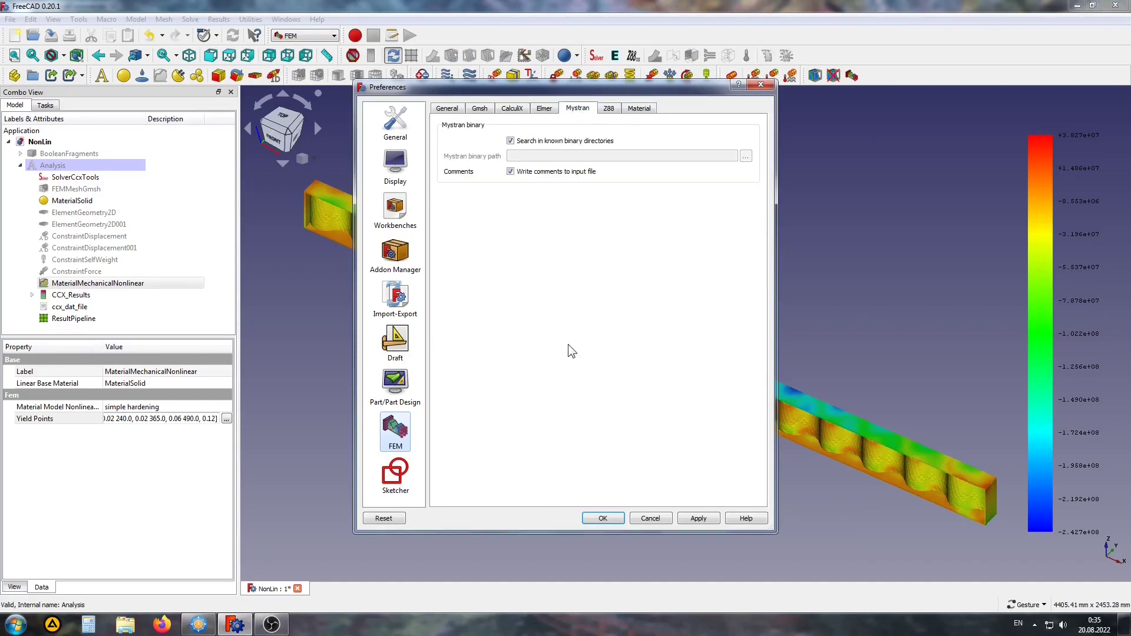
{"action": "left_click", "coordinate": [513, 109]}
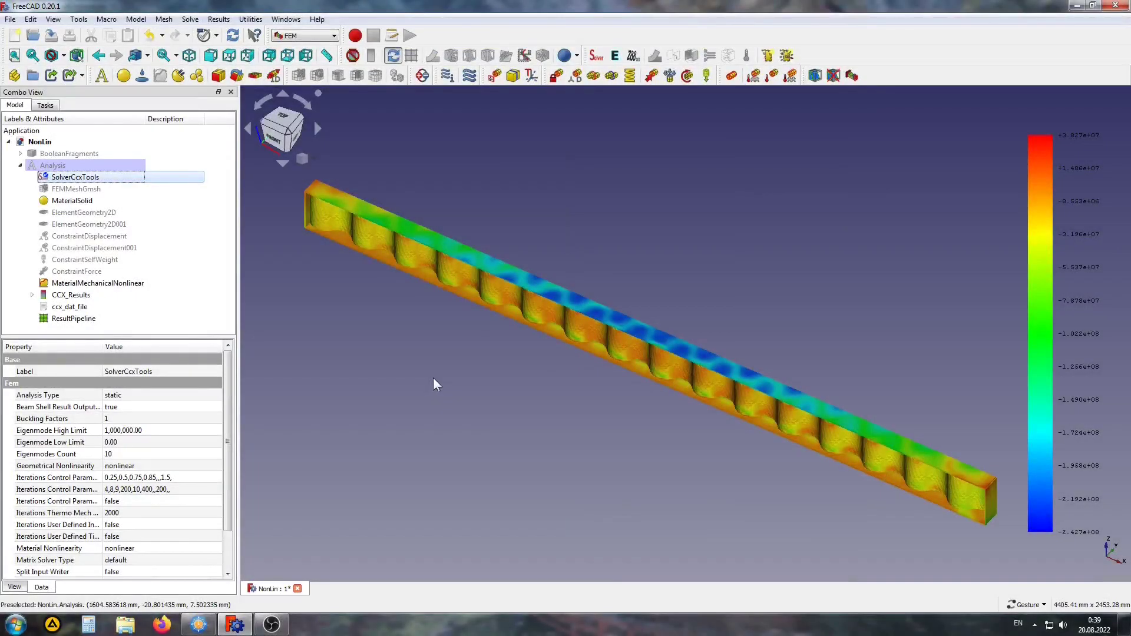
Step: Switch the CalculiX solver's analysis type to Buckling
{"action": "double_click", "coordinate": [54, 179]}
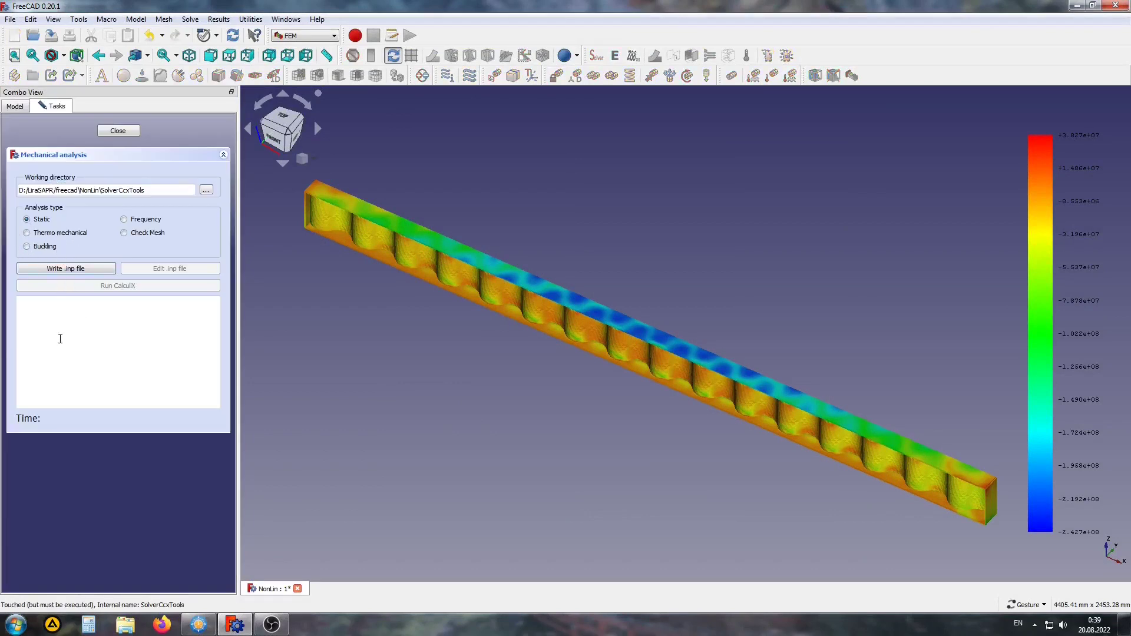
{"action": "left_click", "coordinate": [26, 246]}
{"action": "left_click", "coordinate": [118, 131]}
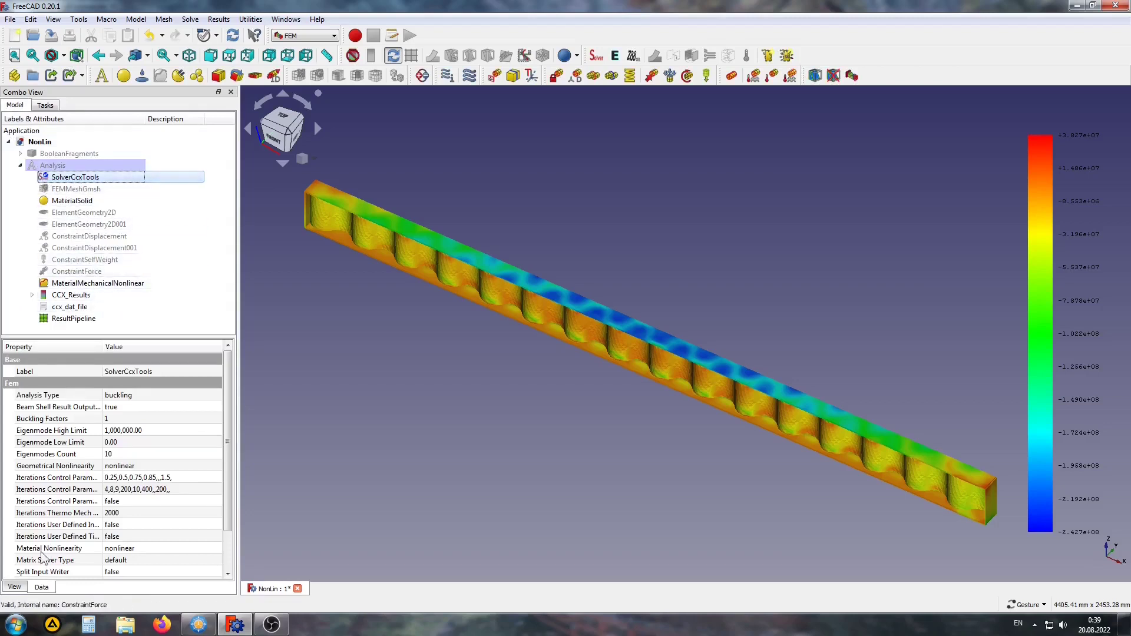
Step: Set Buckling Factors to 5, then view the nonlinear material's properties
{"action": "left_click", "coordinate": [30, 420]}
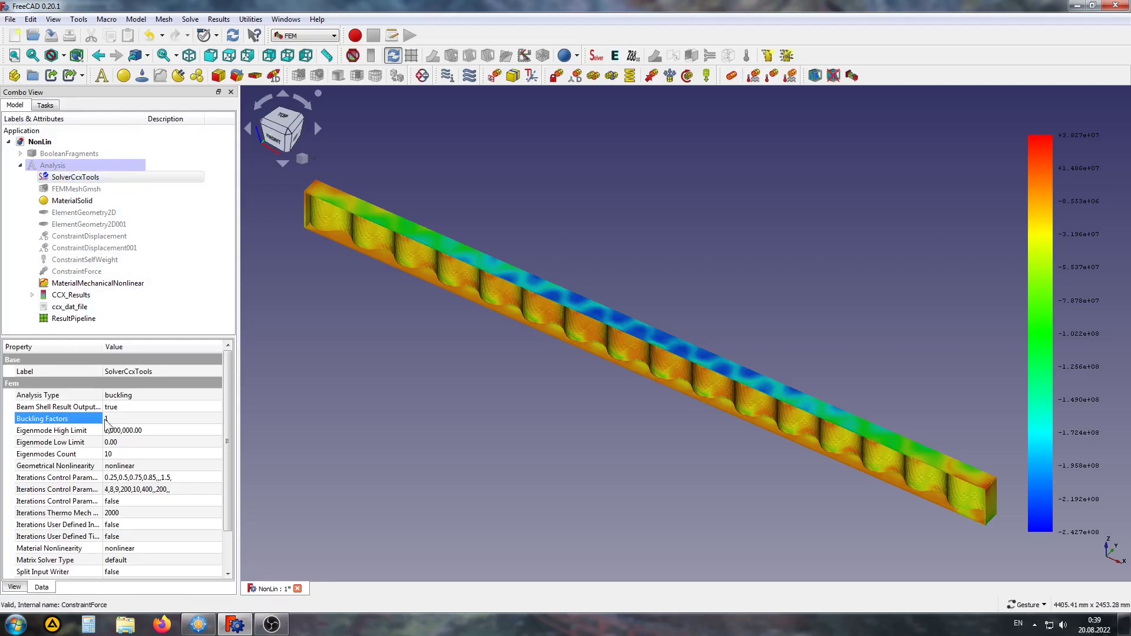
{"action": "left_click", "coordinate": [112, 421]}
{"action": "type", "text": "5"}
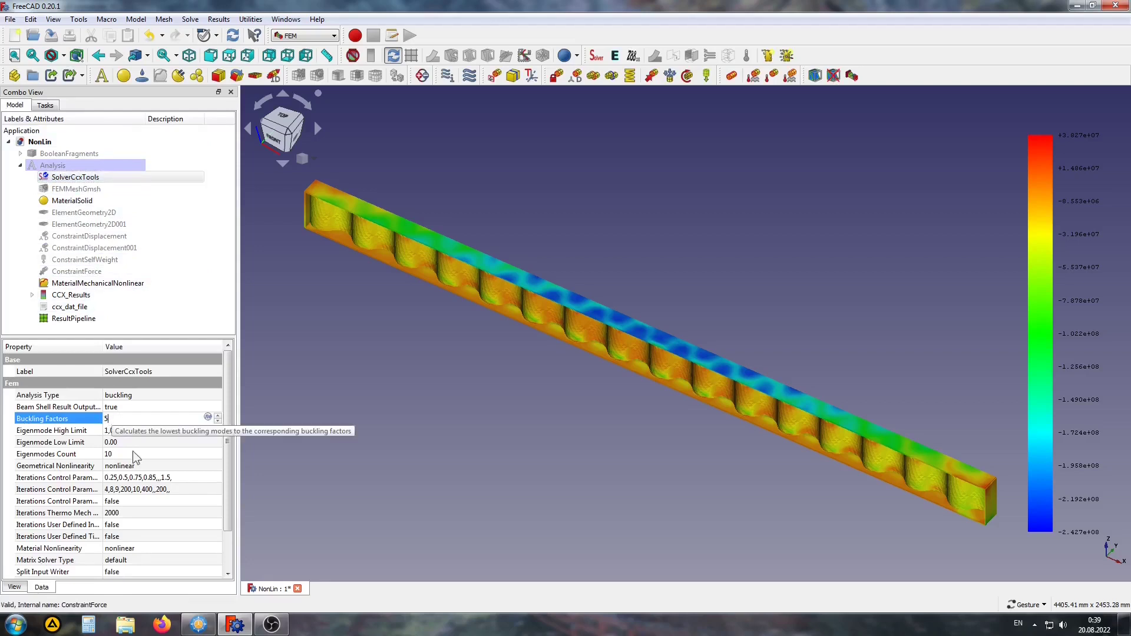
{"action": "left_click", "coordinate": [142, 453]}
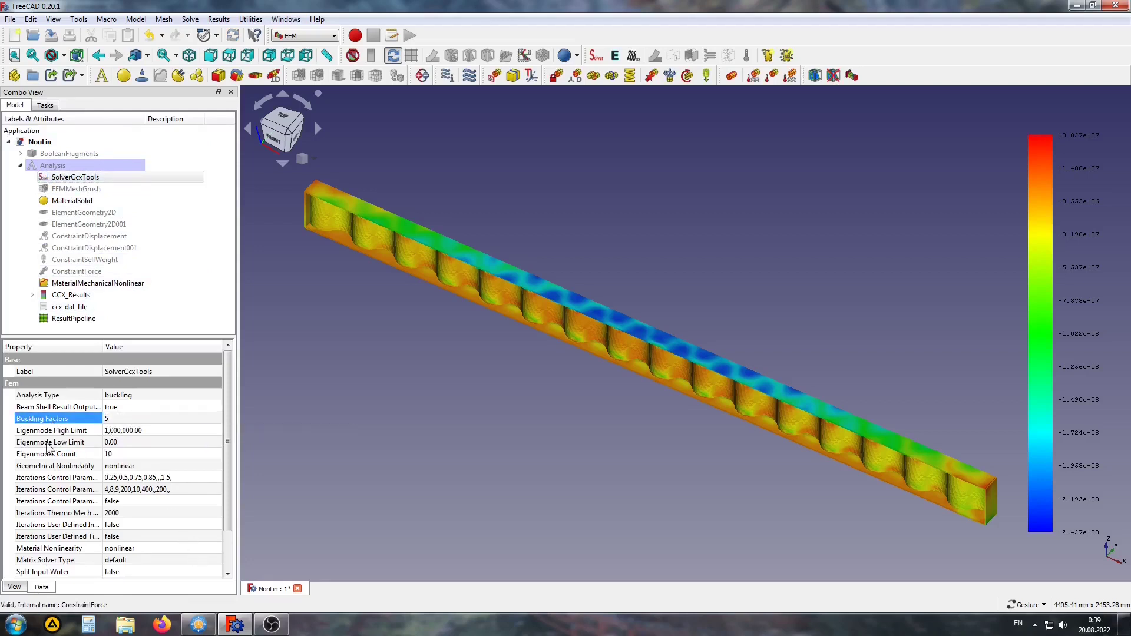
{"action": "left_click", "coordinate": [84, 285]}
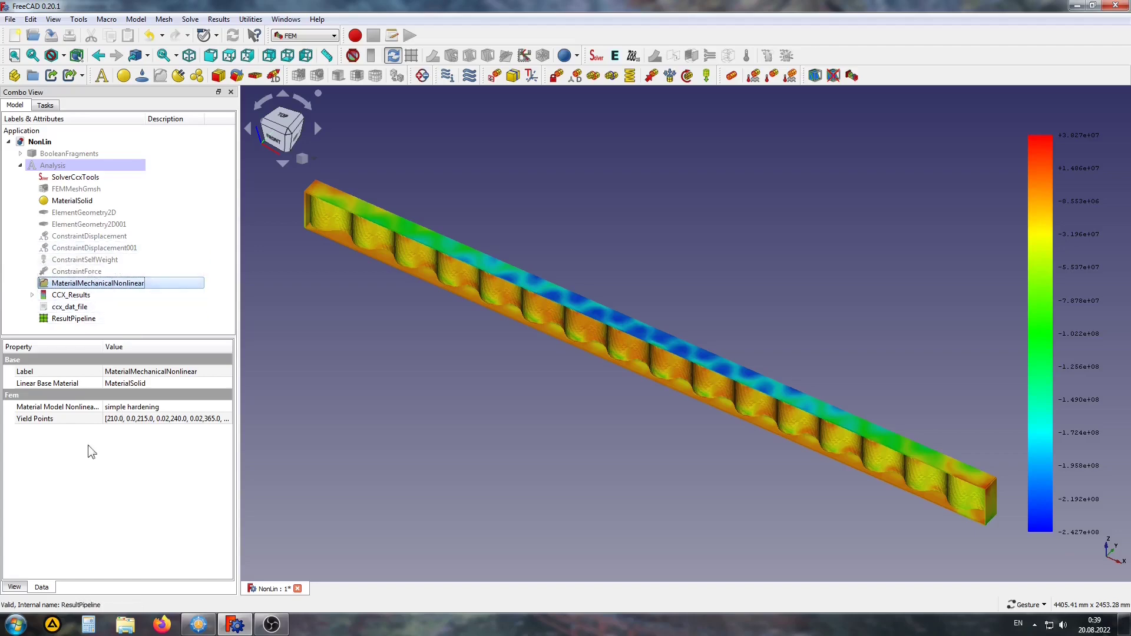
{"action": "left_click", "coordinate": [227, 418]}
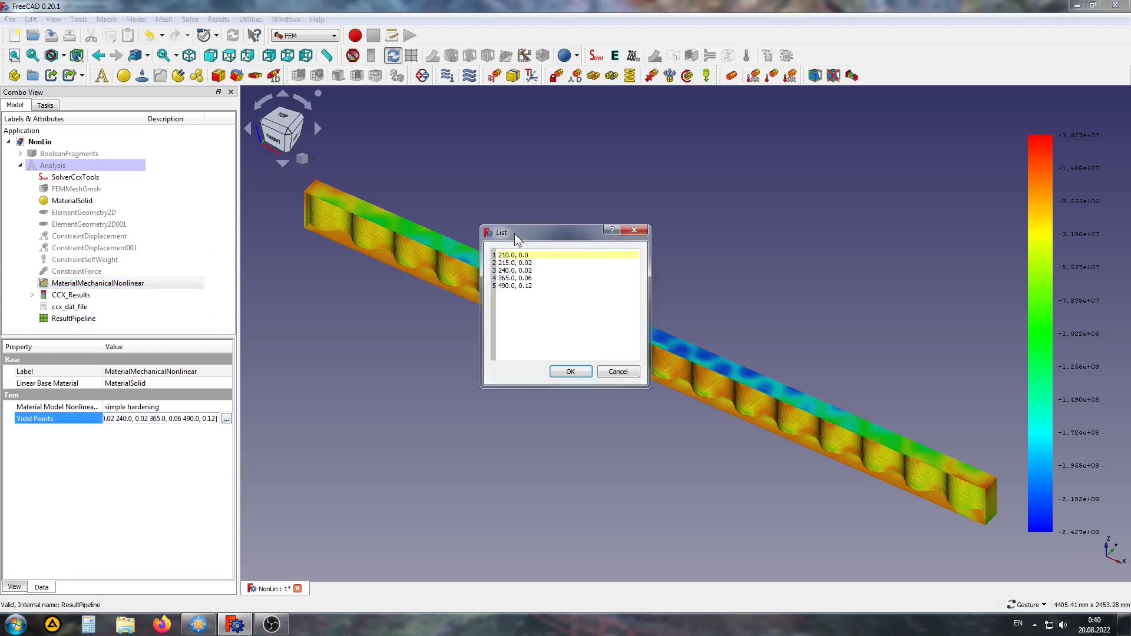
{"action": "left_click_drag", "start_coordinate": [514, 234], "coordinate": [470, 239]}
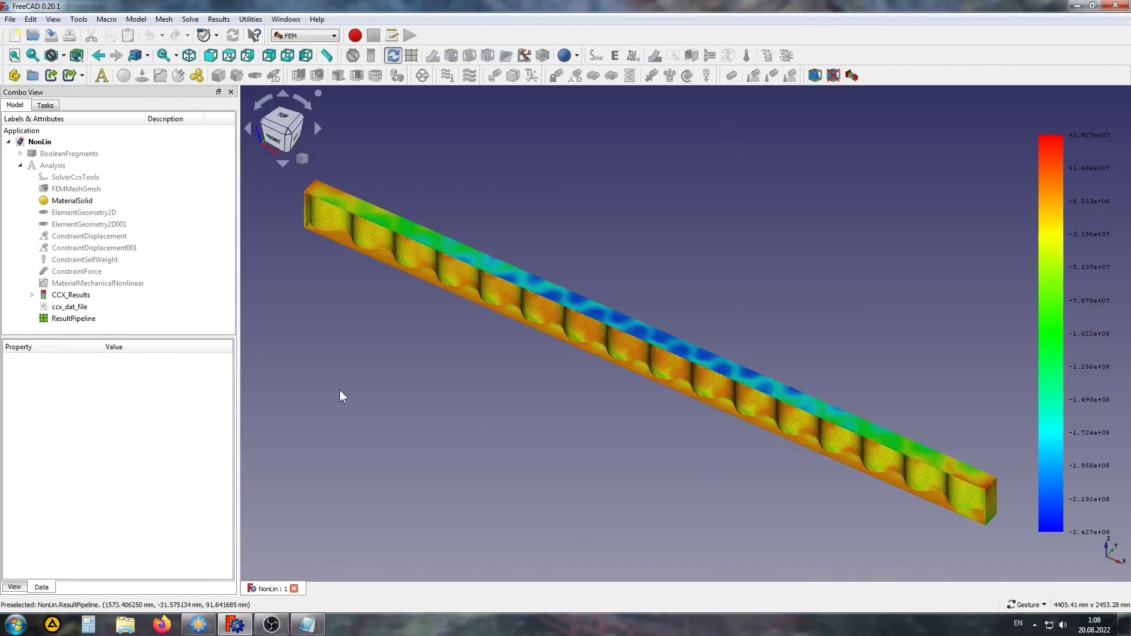
Step: Open the CalculiX result display settings and copy the Huber (von Mises) formula from Notepad
{"action": "left_click", "coordinate": [71, 294]}
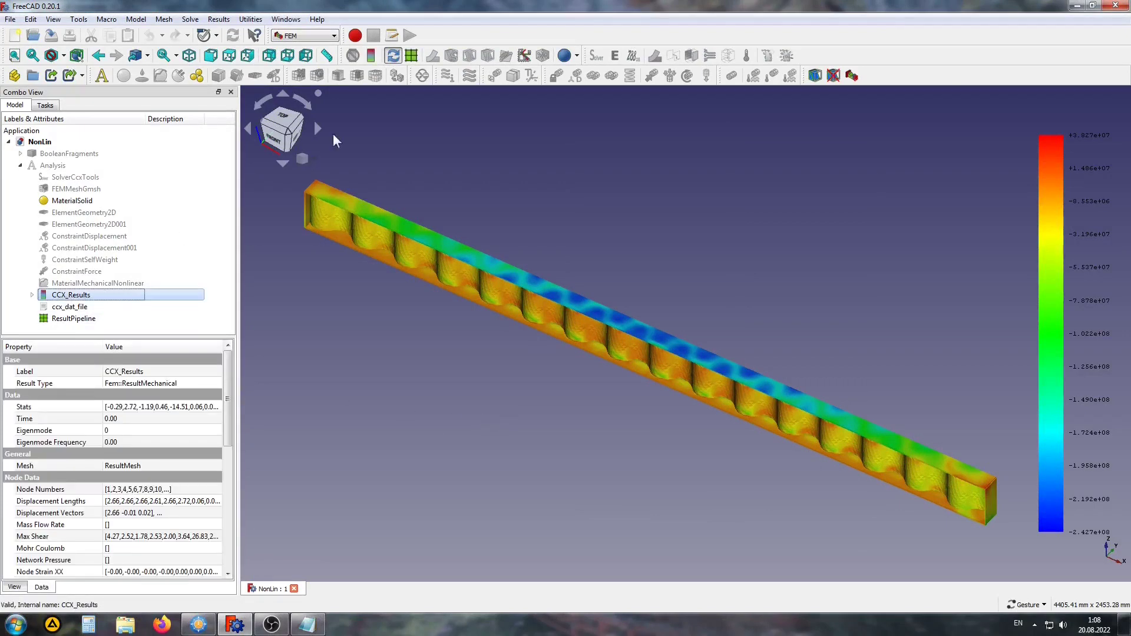
{"action": "left_click", "coordinate": [374, 56]}
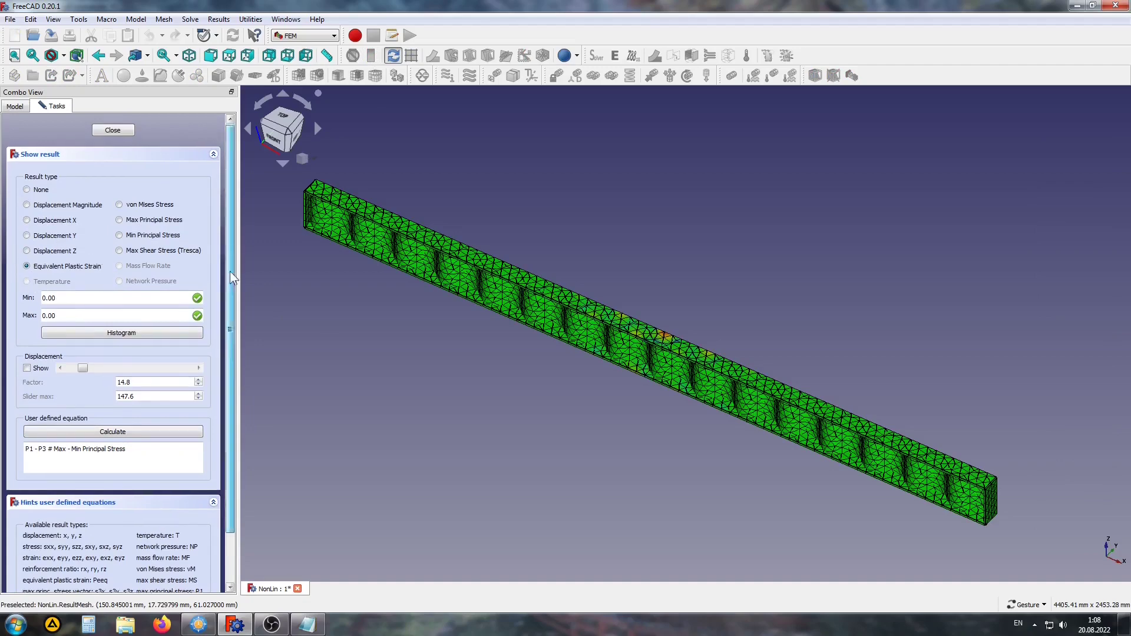
{"action": "left_click_drag", "start_coordinate": [229, 271], "coordinate": [231, 322]}
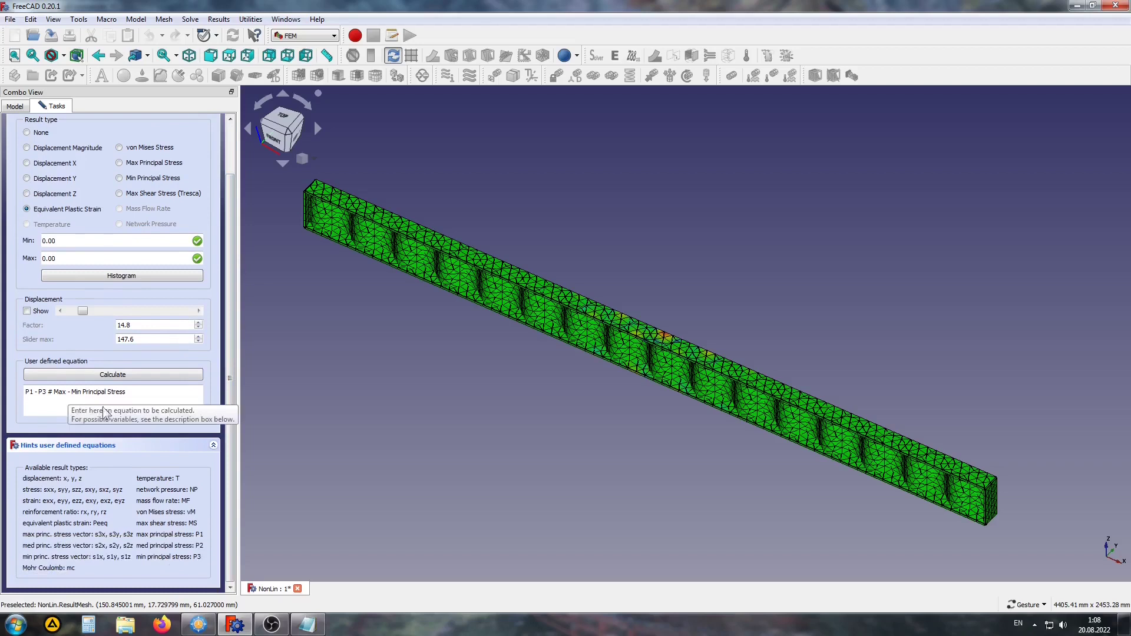
{"action": "left_click", "coordinate": [150, 395]}
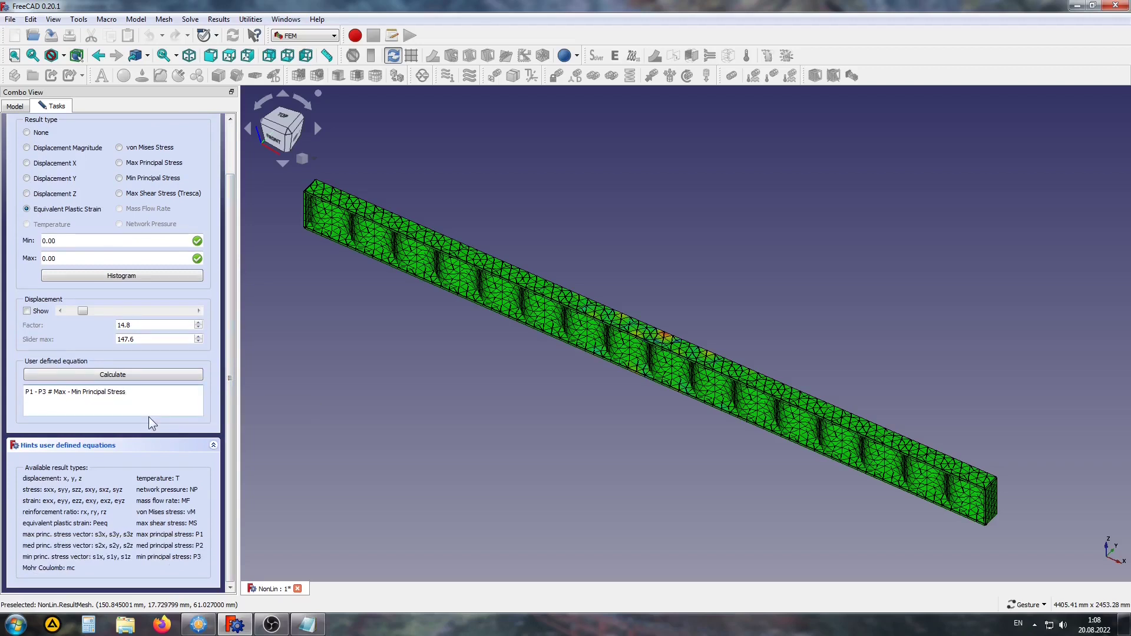
{"action": "left_click", "coordinate": [307, 624]}
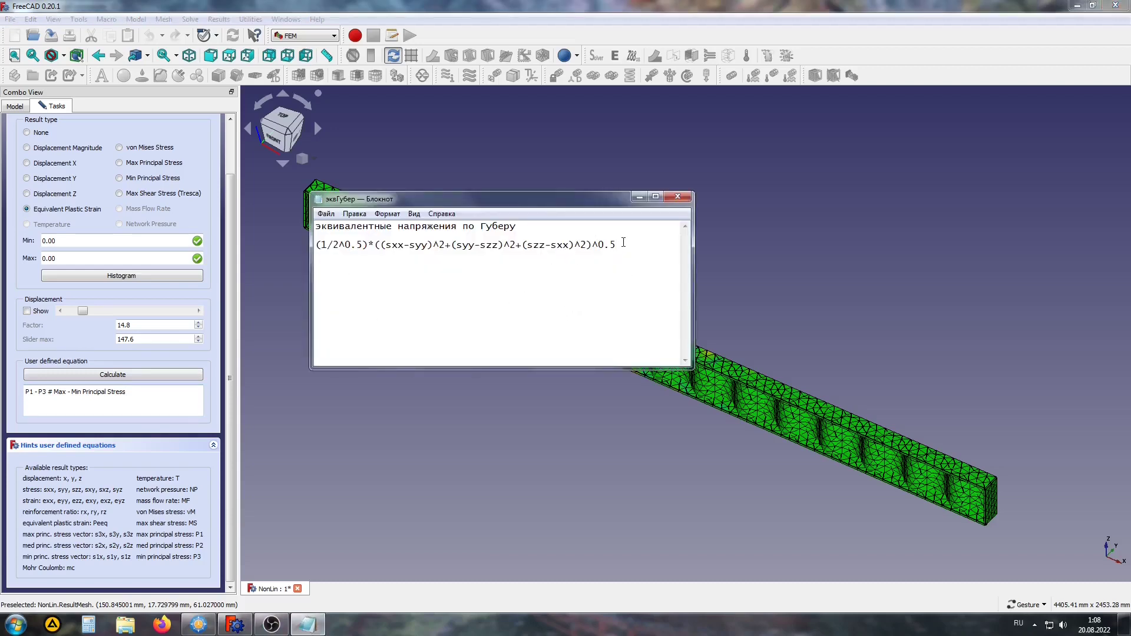
{"action": "left_click_drag", "start_coordinate": [316, 244], "coordinate": [644, 242]}
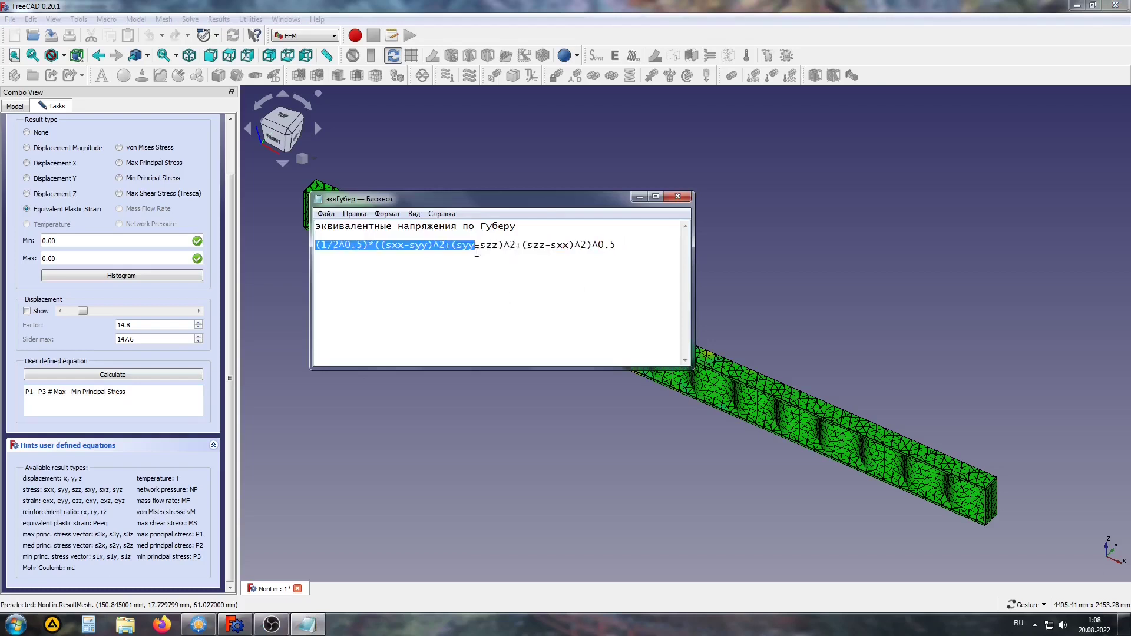
{"action": "right_click", "coordinate": [530, 248]}
{"action": "left_click", "coordinate": [565, 301]}
Step: Paste the formula into the user-defined equation field and calculate it on the beam
{"action": "left_click", "coordinate": [119, 399]}
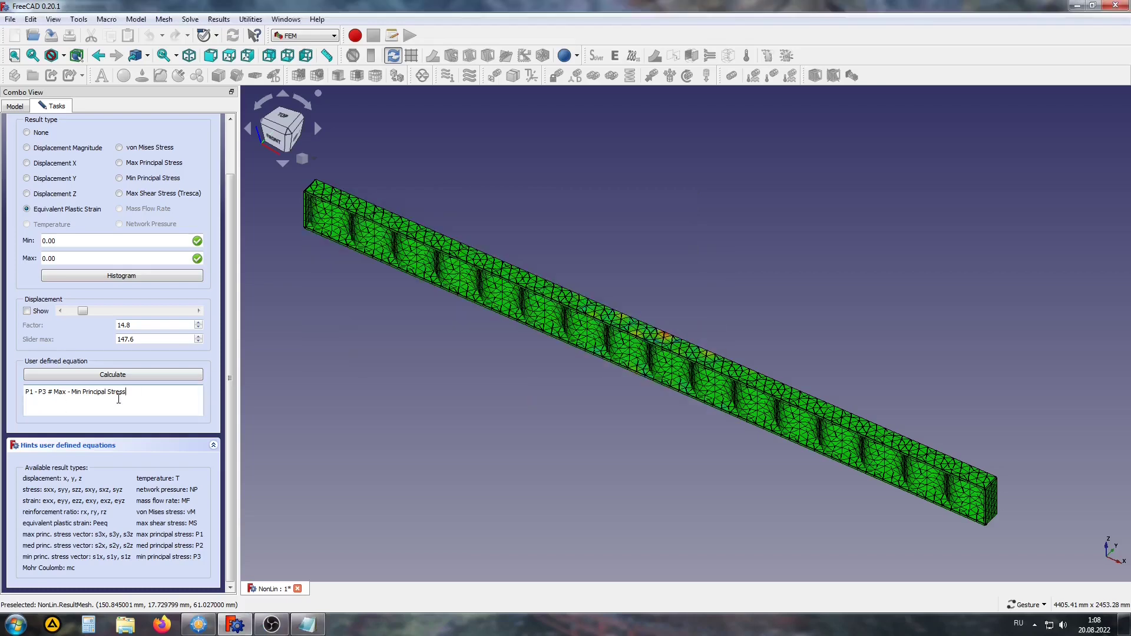
{"action": "left_click_drag", "start_coordinate": [128, 393], "coordinate": [25, 393]}
{"action": "right_click", "coordinate": [75, 395]}
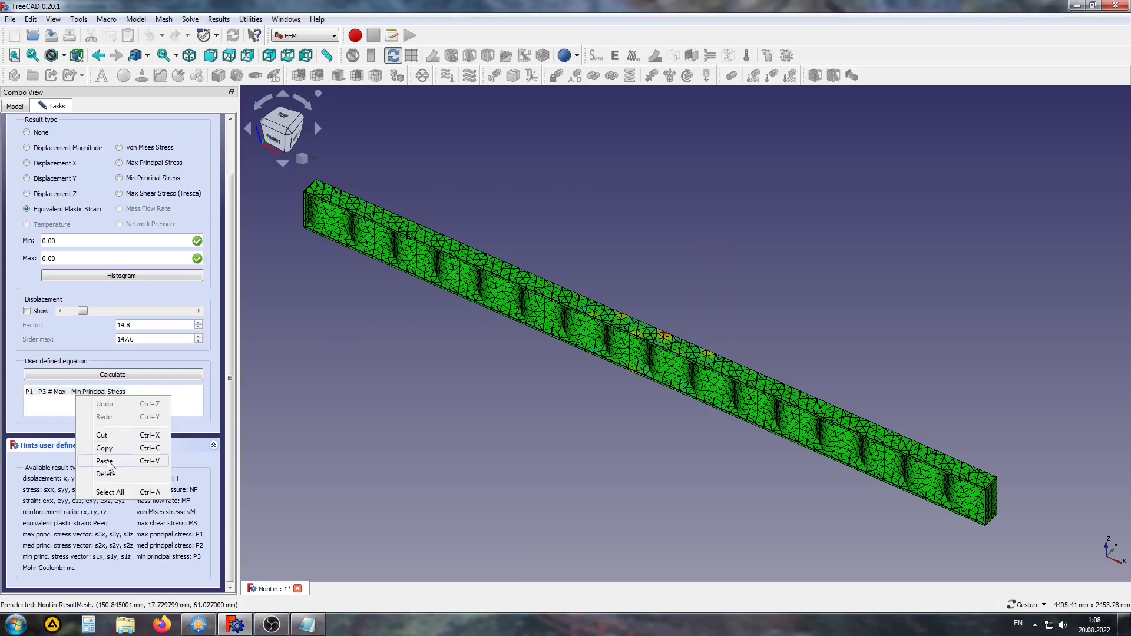
{"action": "left_click", "coordinate": [105, 461]}
{"action": "left_click", "coordinate": [91, 377]}
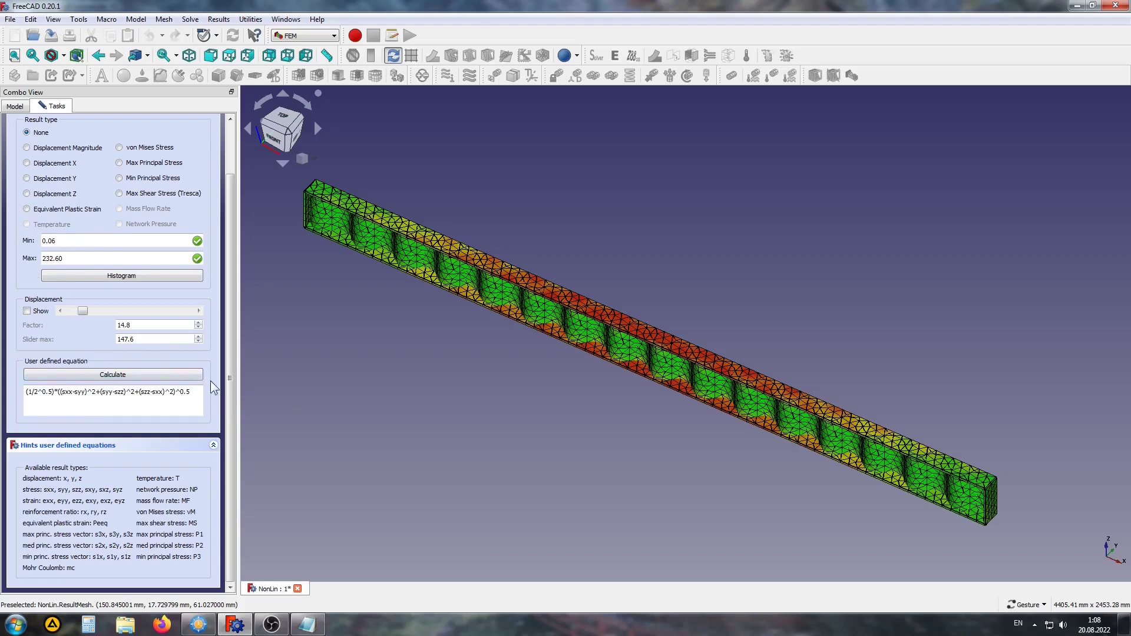
{"action": "left_click_drag", "start_coordinate": [231, 391], "coordinate": [228, 349]}
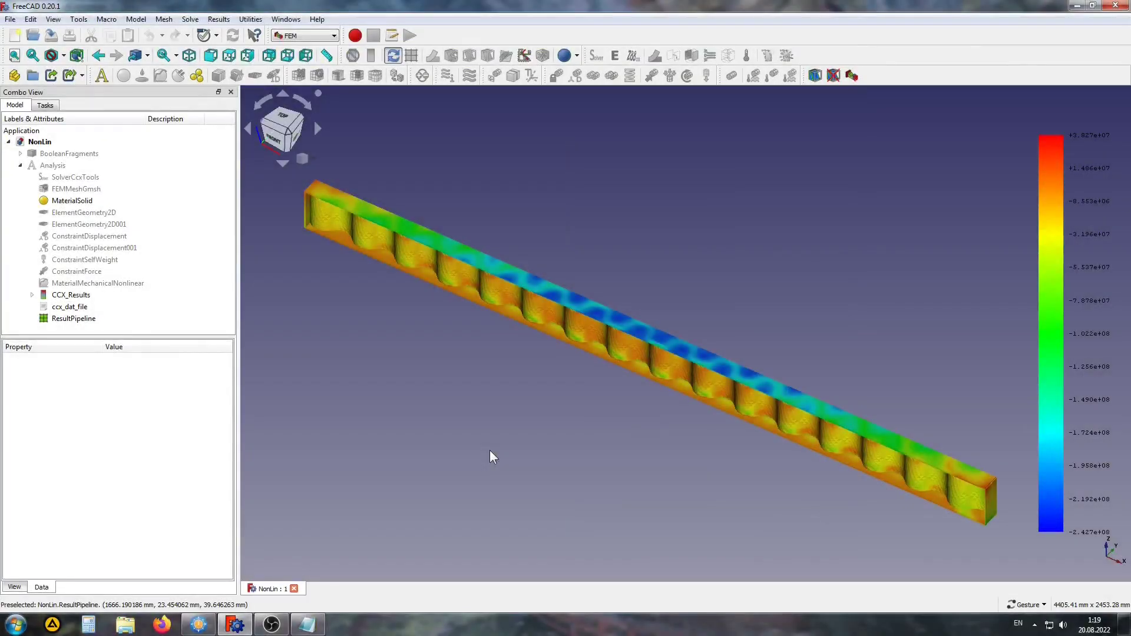
Step: Check the result pipeline's Mode, leaving it Custom, and add a Data at point filter
{"action": "left_click", "coordinate": [62, 319]}
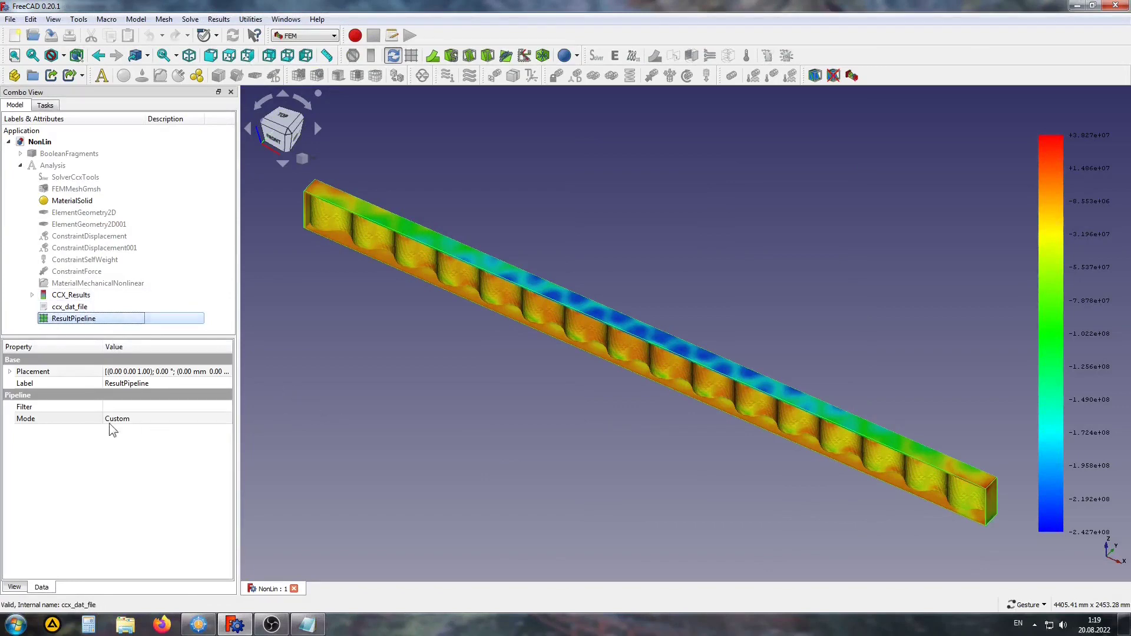
{"action": "left_click", "coordinate": [134, 419]}
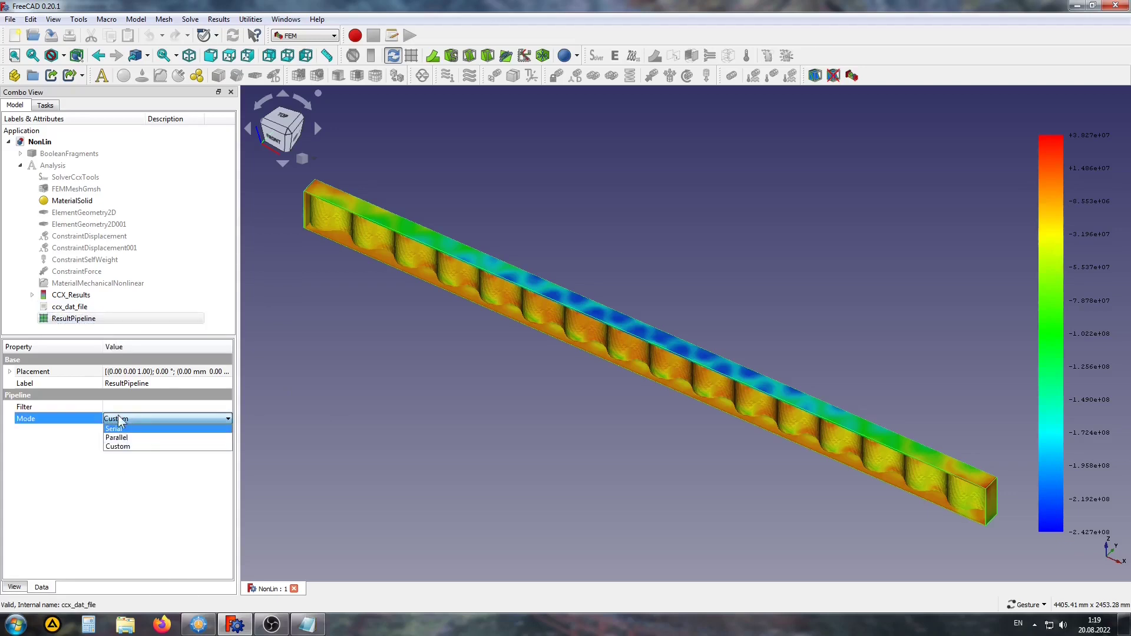
{"action": "left_click", "coordinate": [120, 477]}
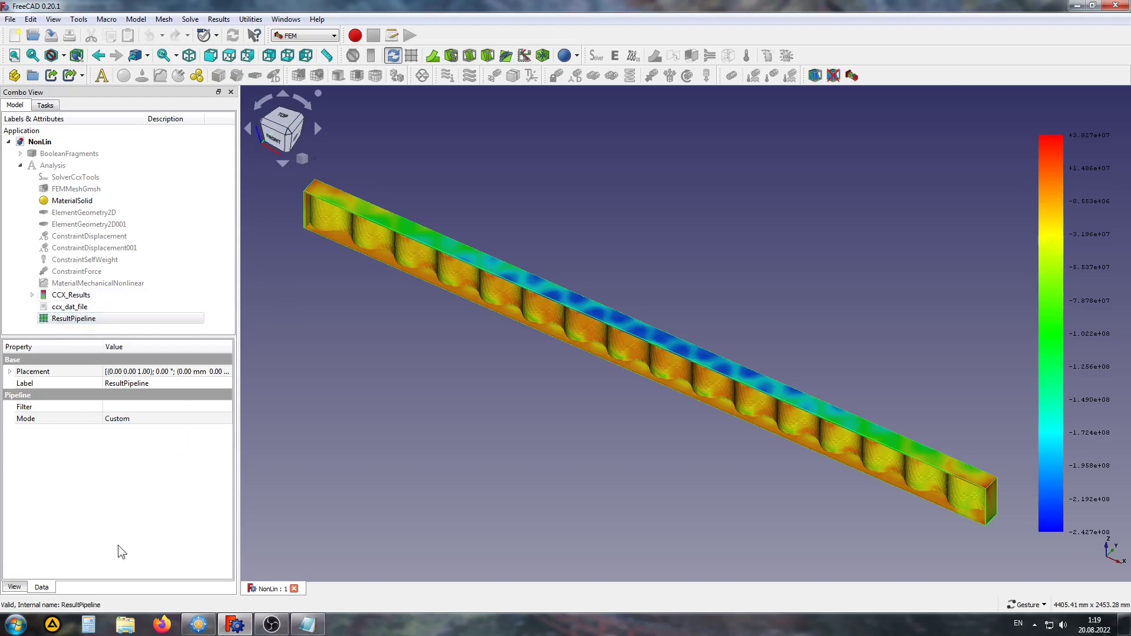
{"action": "left_click", "coordinate": [47, 319]}
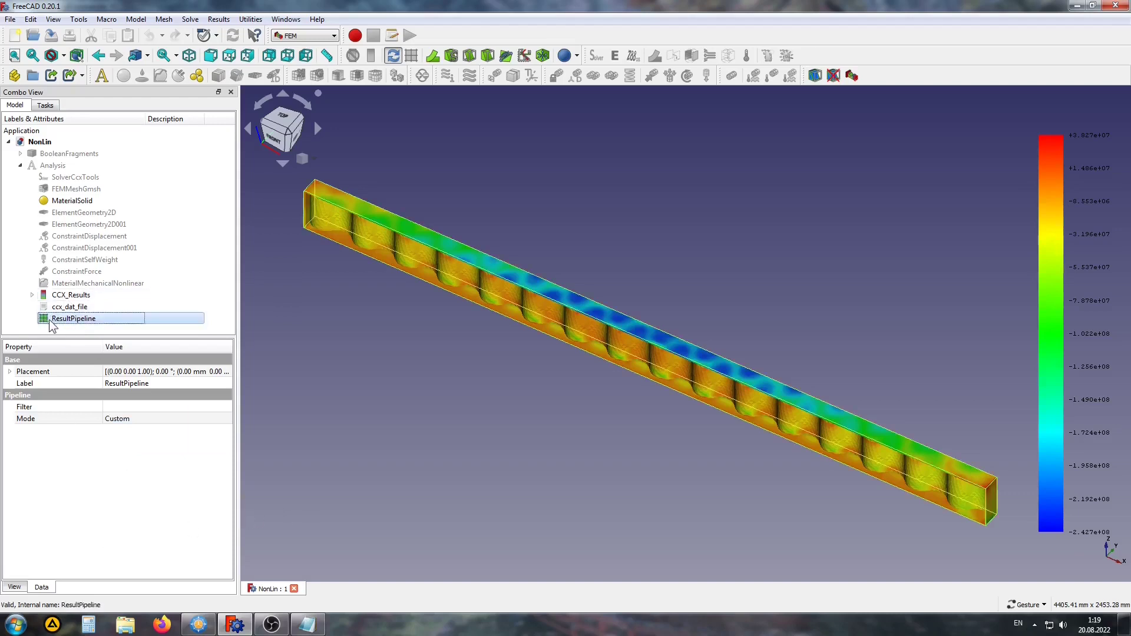
{"action": "left_click", "coordinate": [542, 56]}
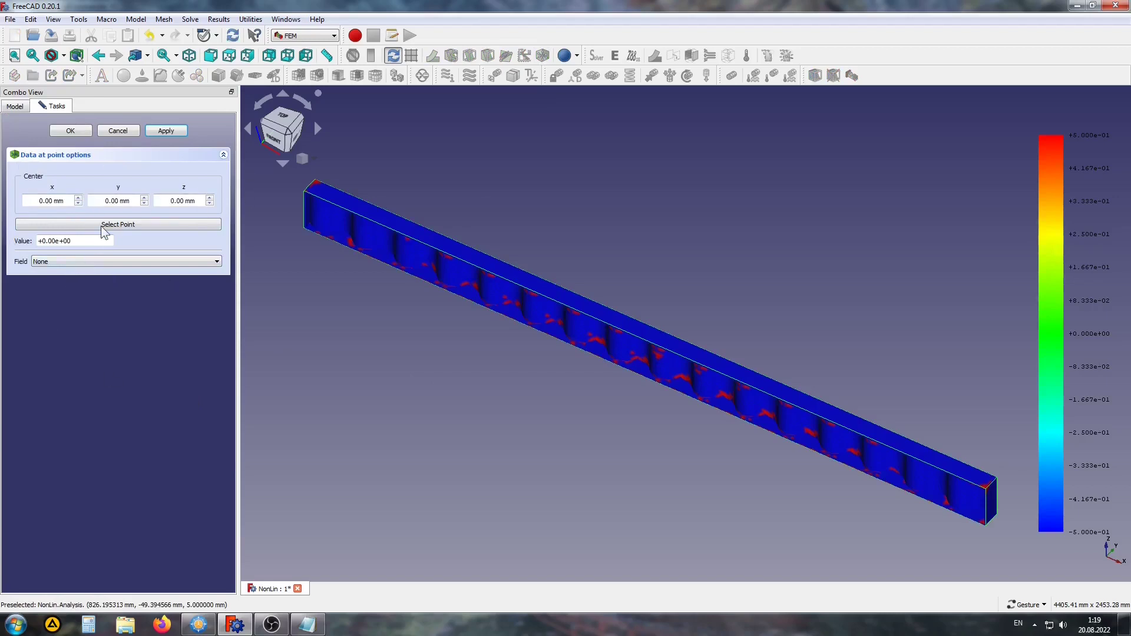
Step: Probe a point at the beam's middle and read its Tresca Stress, 1.06e+08 Pa
{"action": "left_click", "coordinate": [100, 225]}
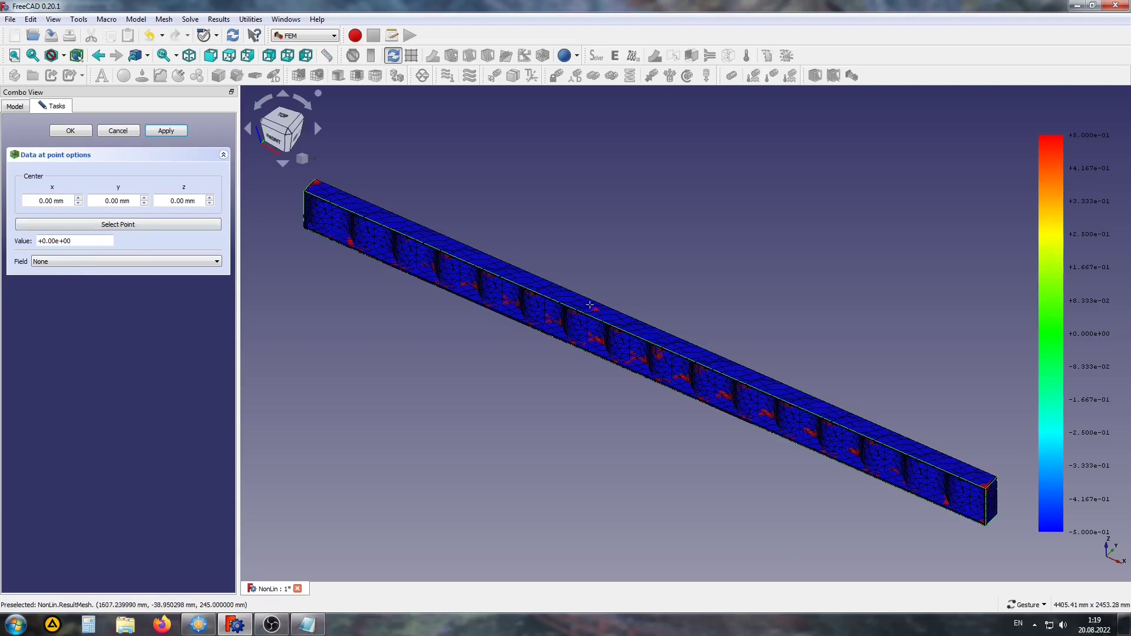
{"action": "left_click", "coordinate": [620, 322]}
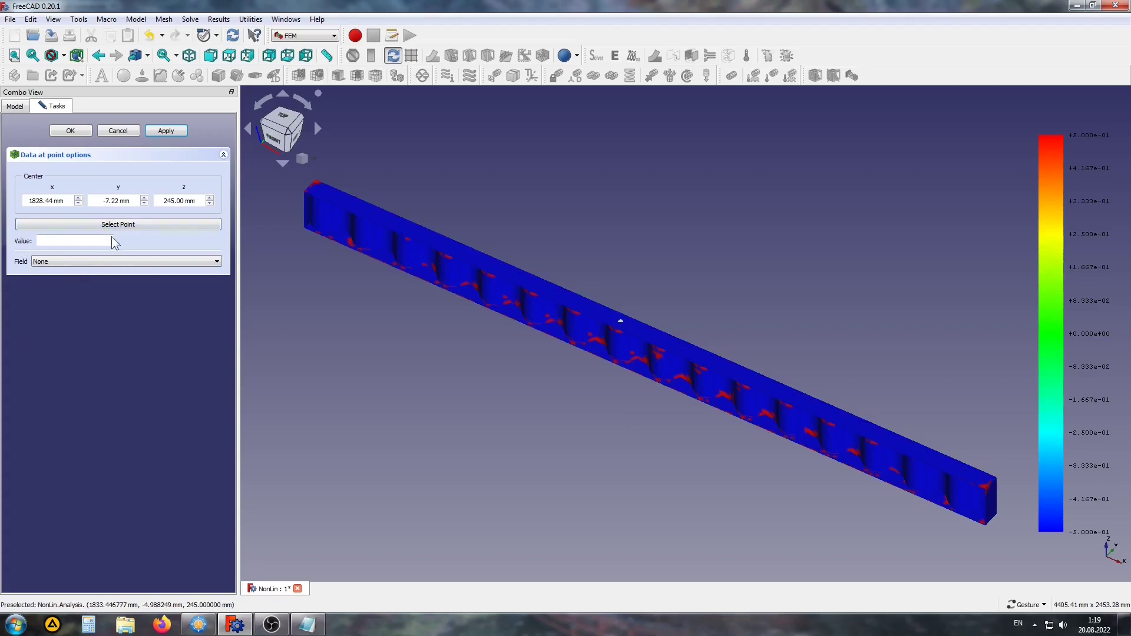
{"action": "left_click", "coordinate": [64, 265]}
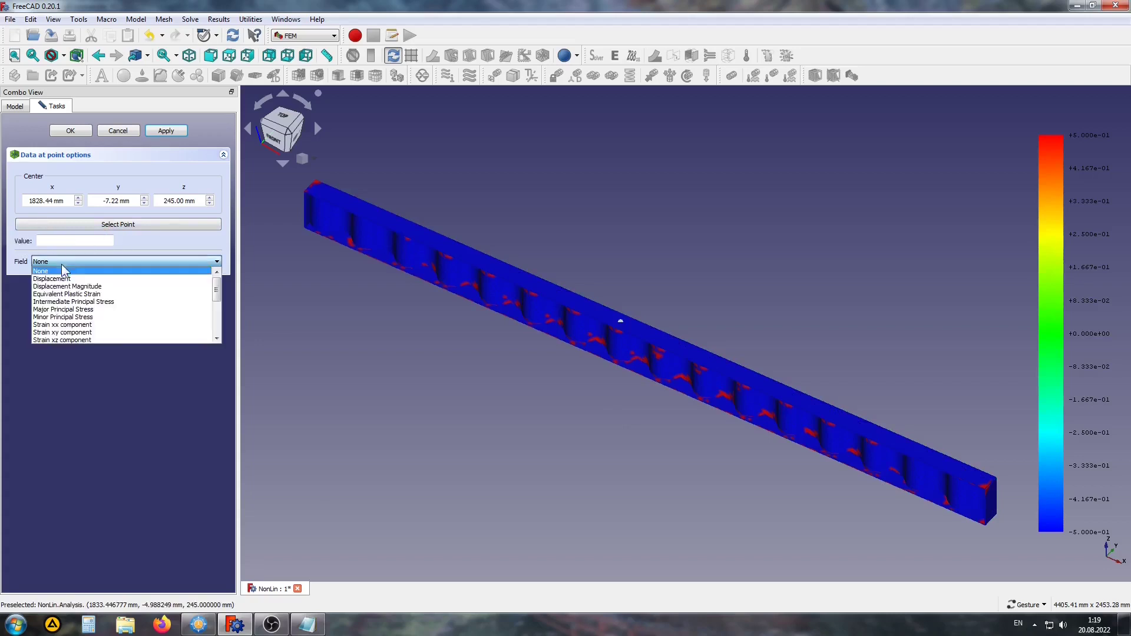
{"action": "scroll", "coordinate": [57, 318], "scroll_direction": "down", "scroll_amount": 5}
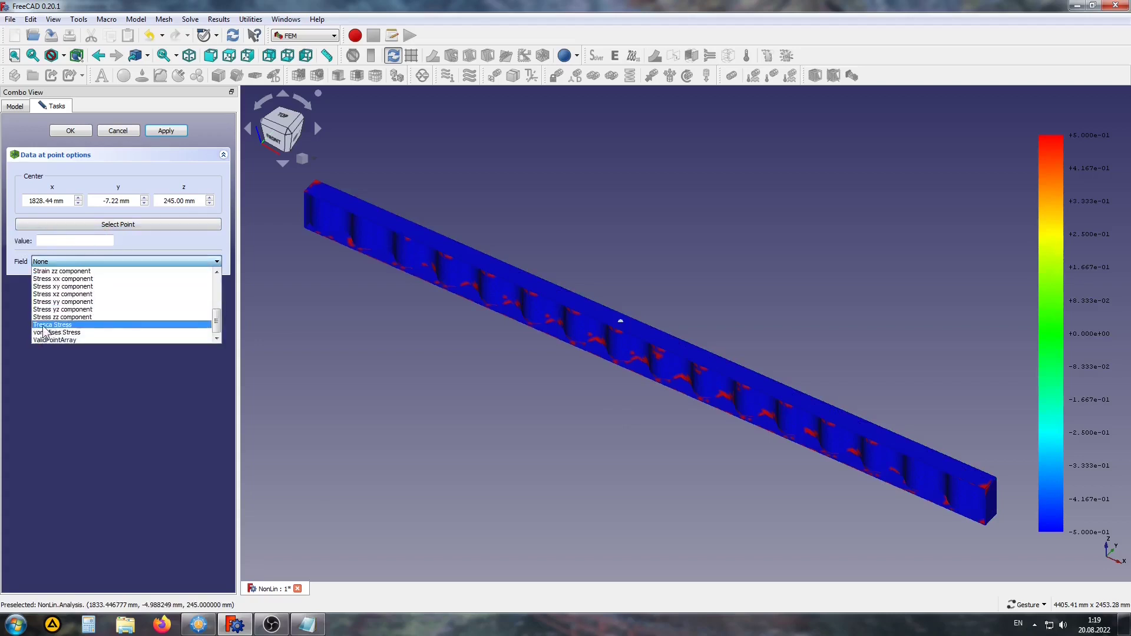
{"action": "left_click", "coordinate": [64, 325]}
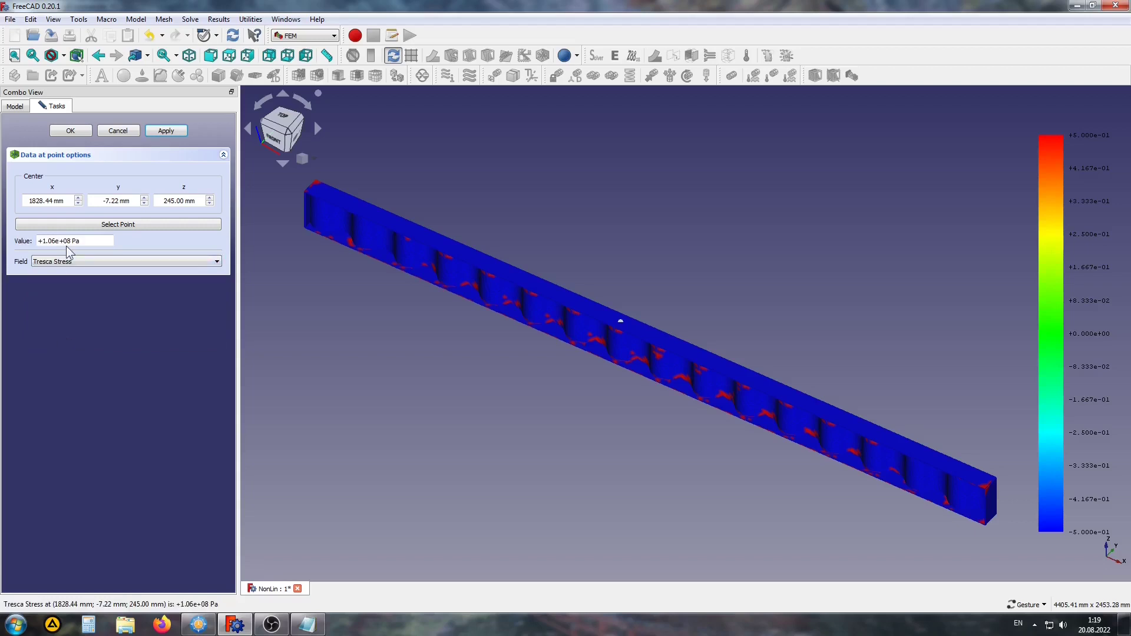
Step: Switch the probe field to Displacement (0.01 m) and keep the data-at-point filter
{"action": "left_click", "coordinate": [71, 261]}
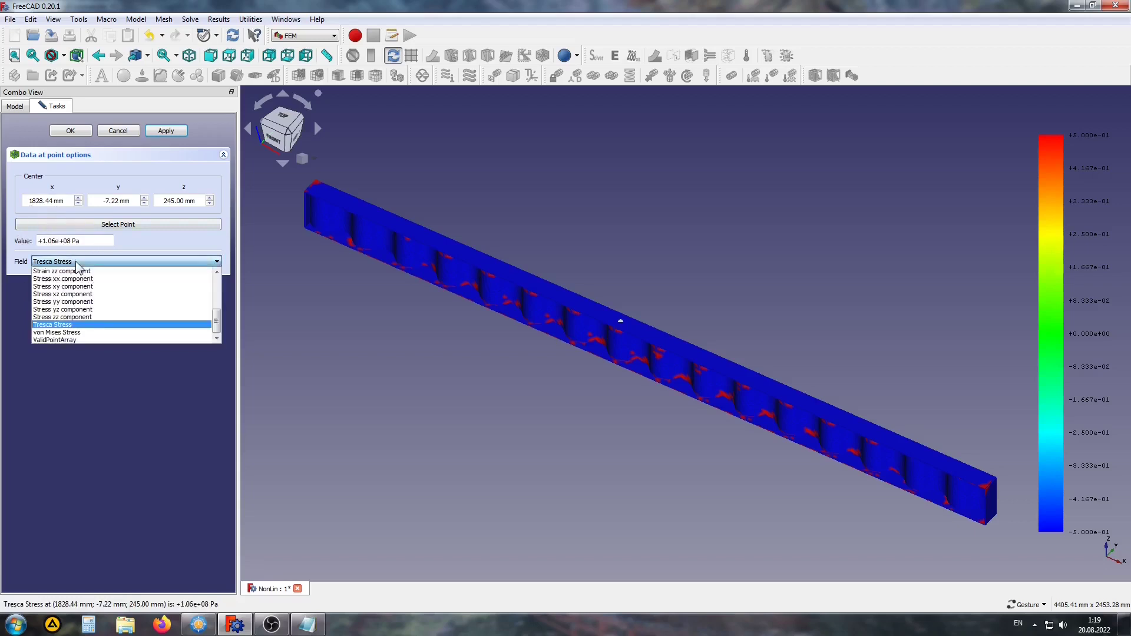
{"action": "scroll", "coordinate": [69, 282], "scroll_direction": "up", "scroll_amount": 3}
{"action": "scroll", "coordinate": [69, 280], "scroll_direction": "up", "scroll_amount": 2}
{"action": "scroll", "coordinate": [68, 278], "scroll_direction": "up", "scroll_amount": 2}
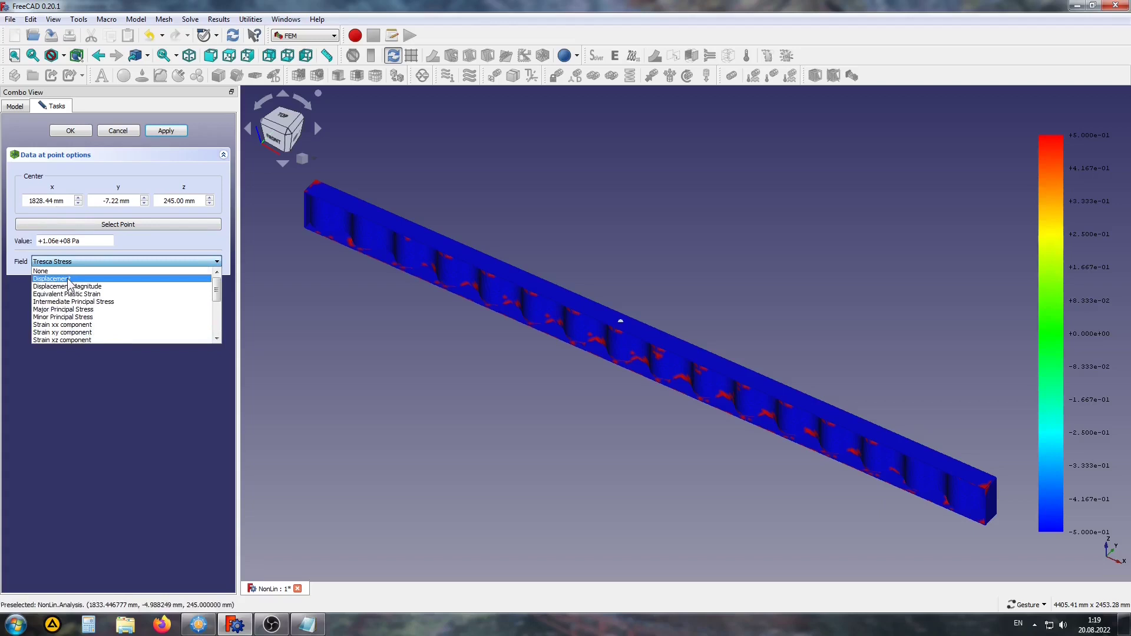
{"action": "left_click", "coordinate": [69, 279]}
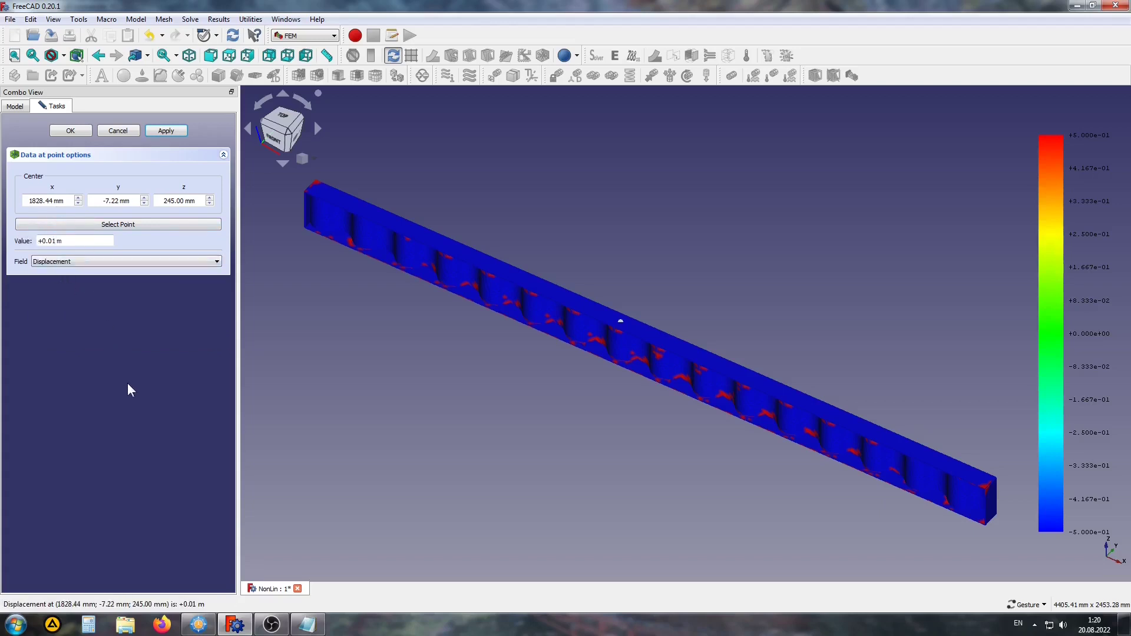
{"action": "left_click", "coordinate": [70, 131]}
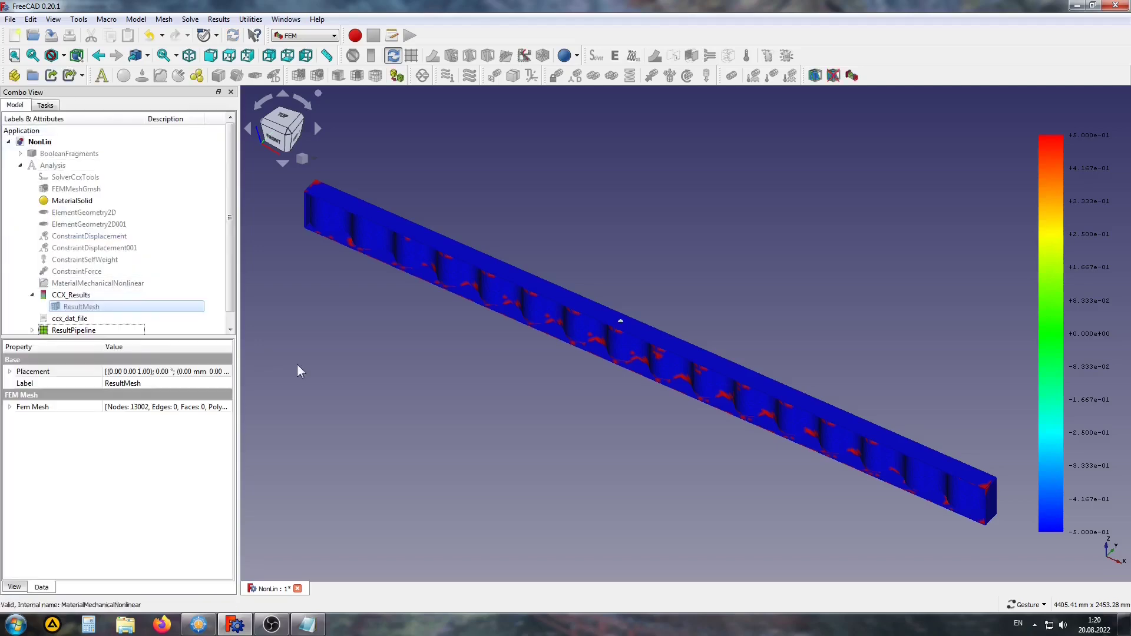
{"action": "left_click", "coordinate": [69, 330]}
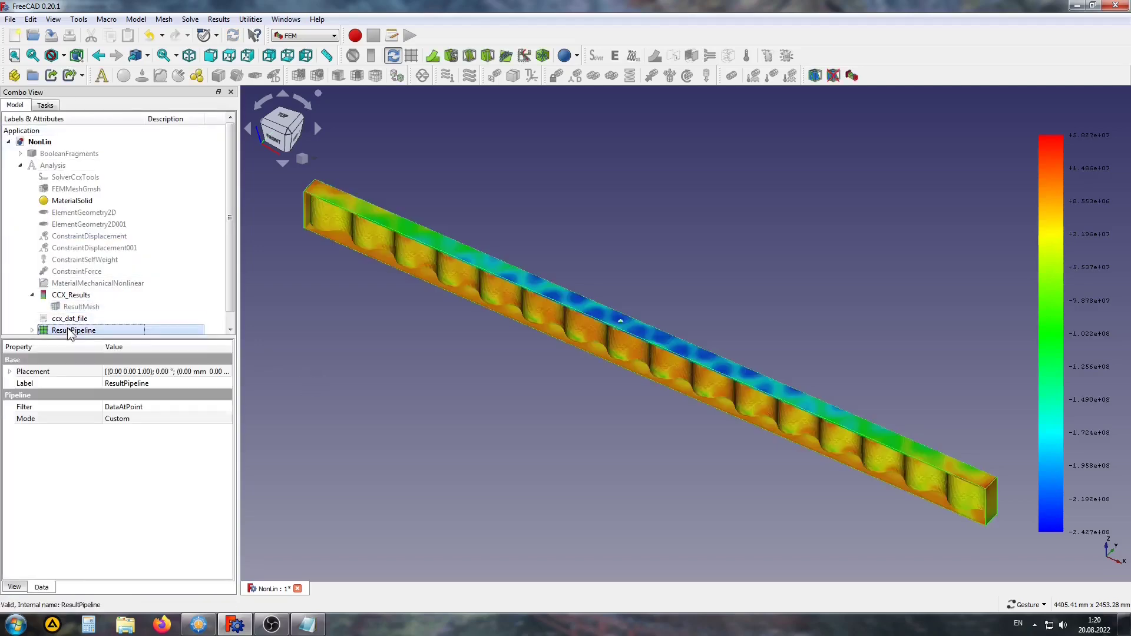
{"action": "left_click", "coordinate": [393, 422]}
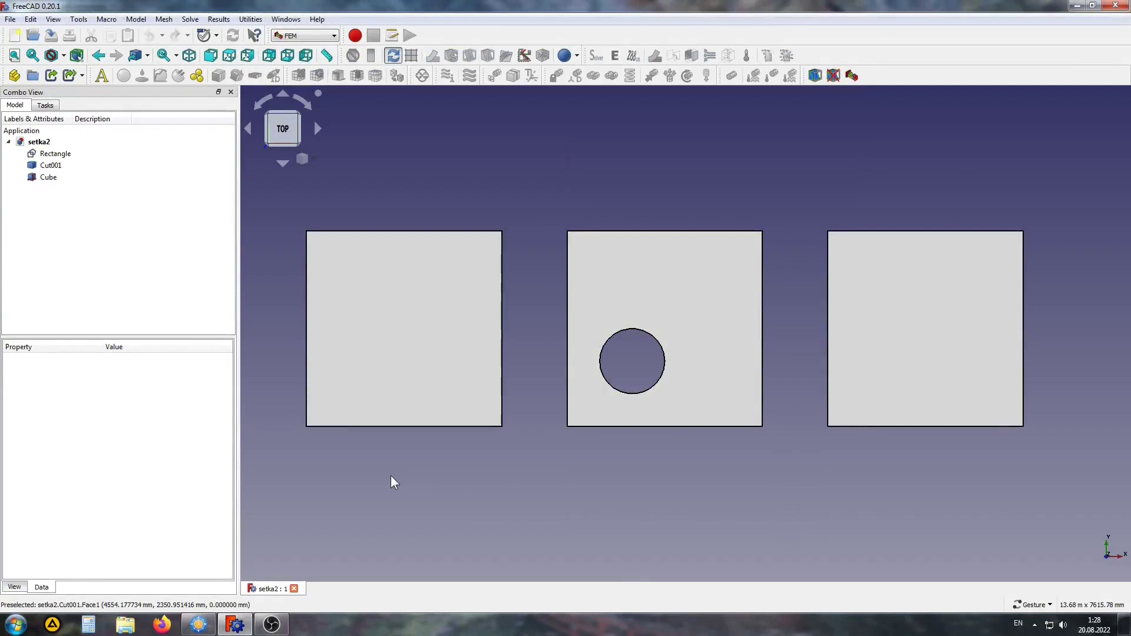
Step: Generate a default Gmsh mesh on the plain left square, Rectangle
{"action": "left_click", "coordinate": [55, 153]}
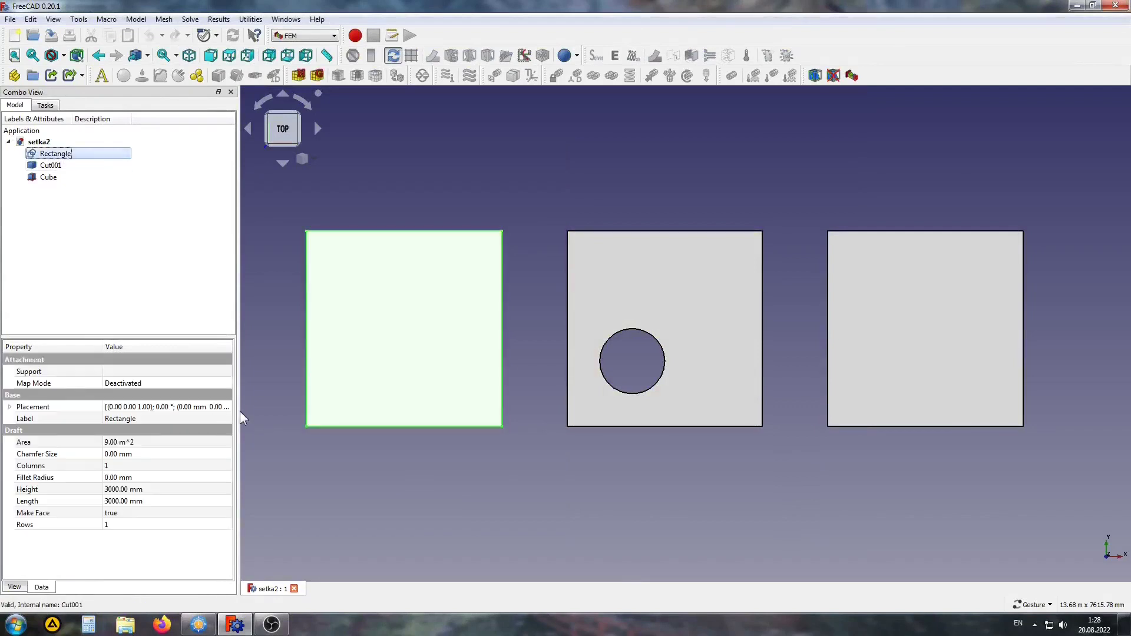
{"action": "left_click", "coordinate": [317, 75]}
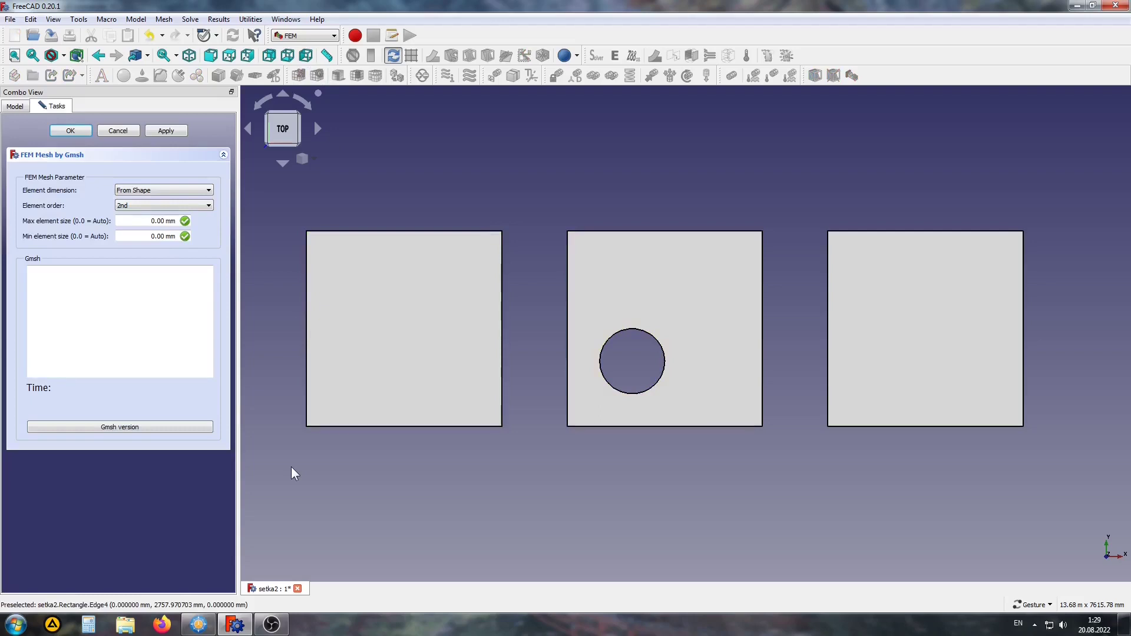
{"action": "left_click", "coordinate": [177, 132]}
{"action": "left_click", "coordinate": [70, 130]}
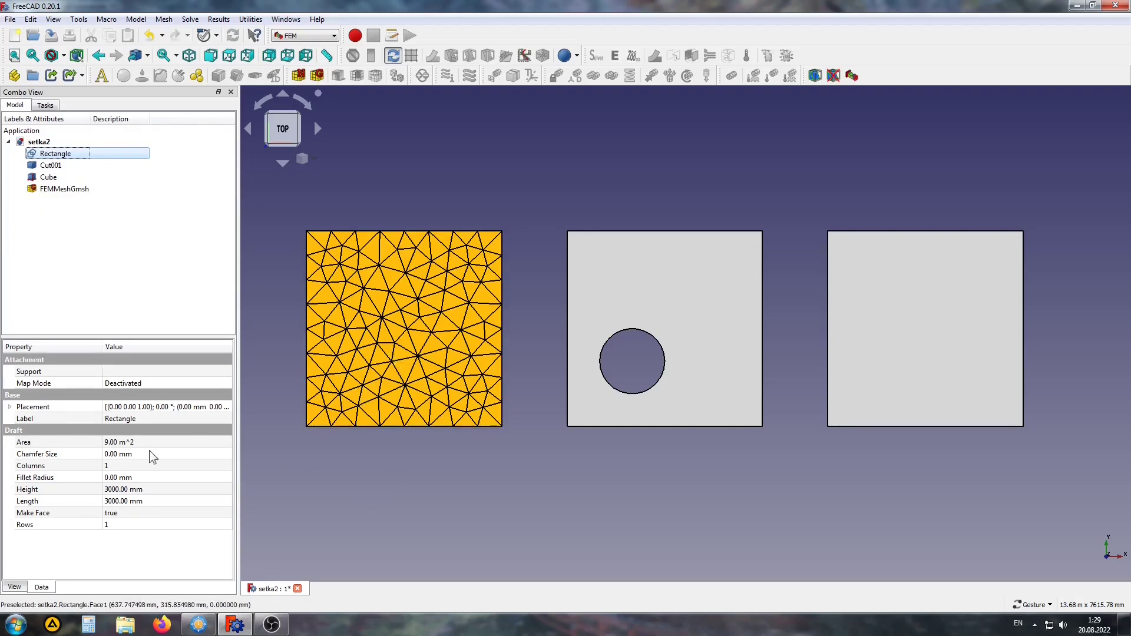
Step: Set the mesh's 2D algorithm to DelQuad and regenerate it
{"action": "left_click", "coordinate": [49, 190]}
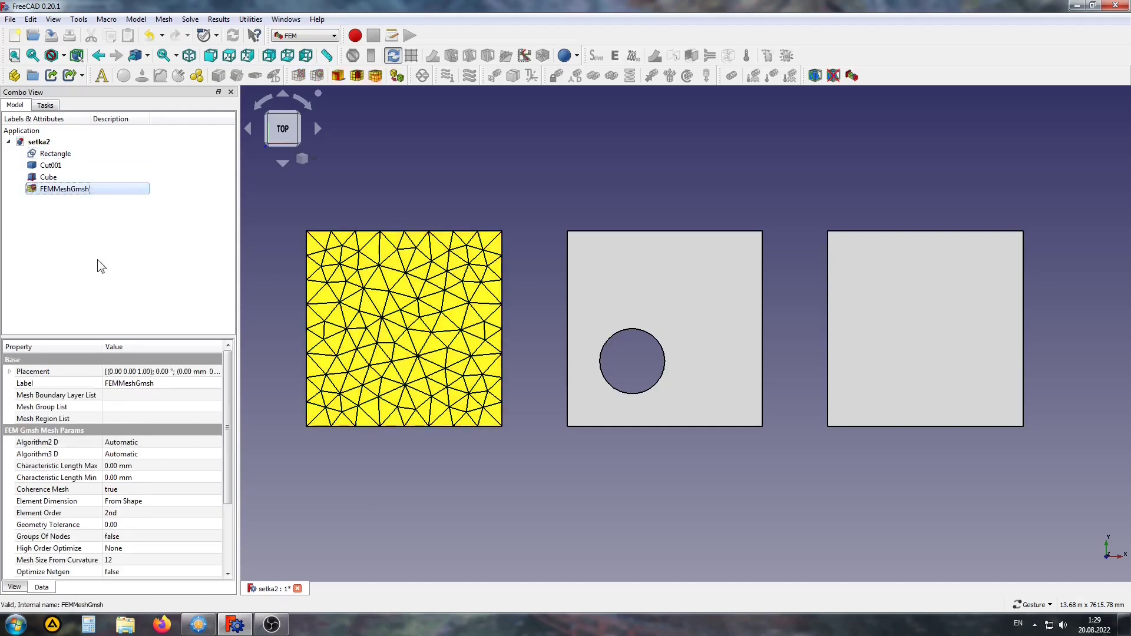
{"action": "left_click", "coordinate": [32, 446]}
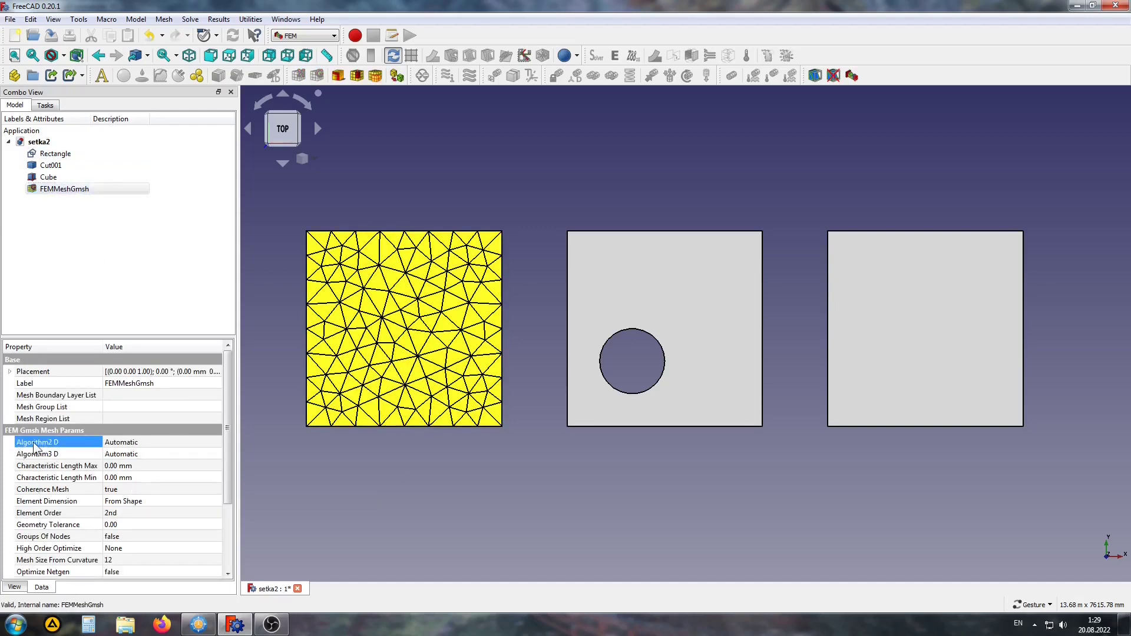
{"action": "left_click", "coordinate": [138, 444]}
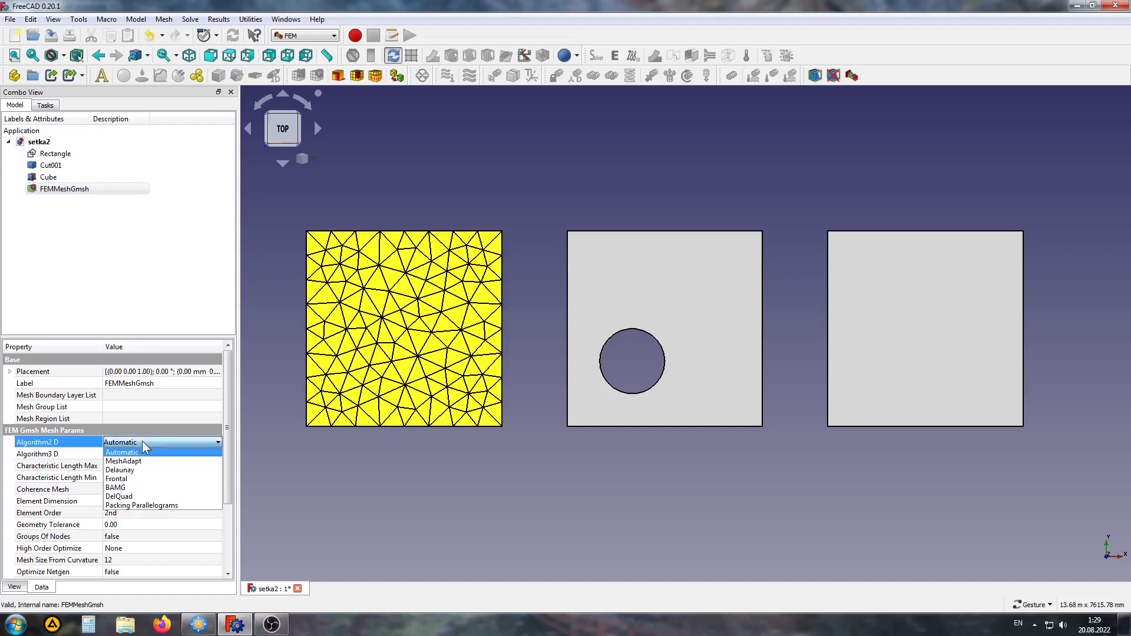
{"action": "left_click", "coordinate": [115, 499]}
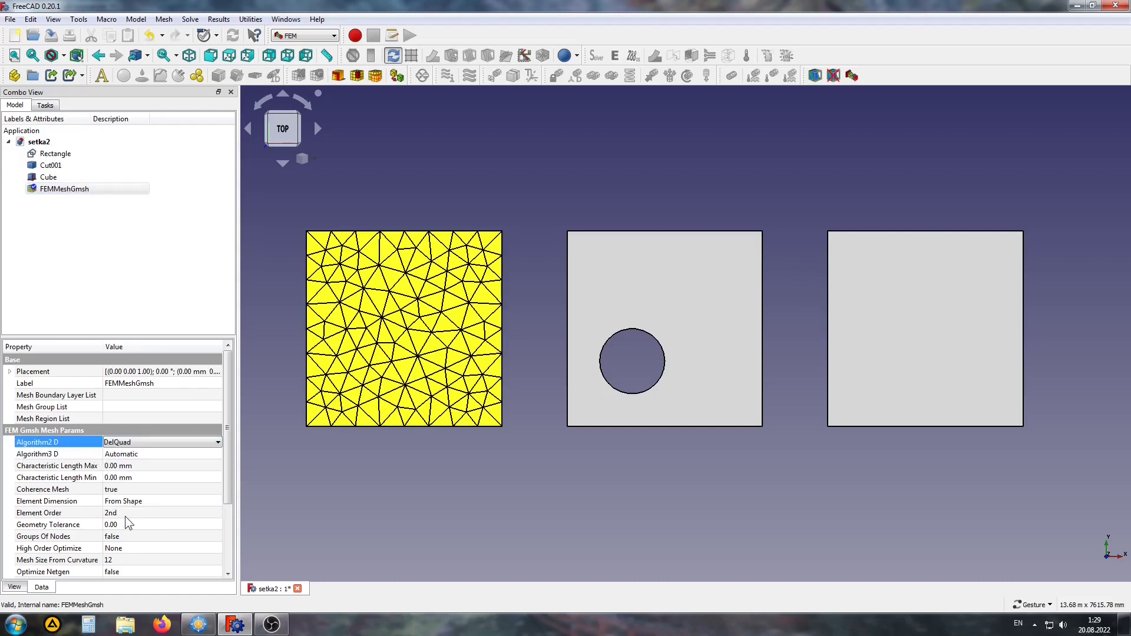
{"action": "left_click", "coordinate": [54, 191]}
{"action": "double_click", "coordinate": [53, 191]}
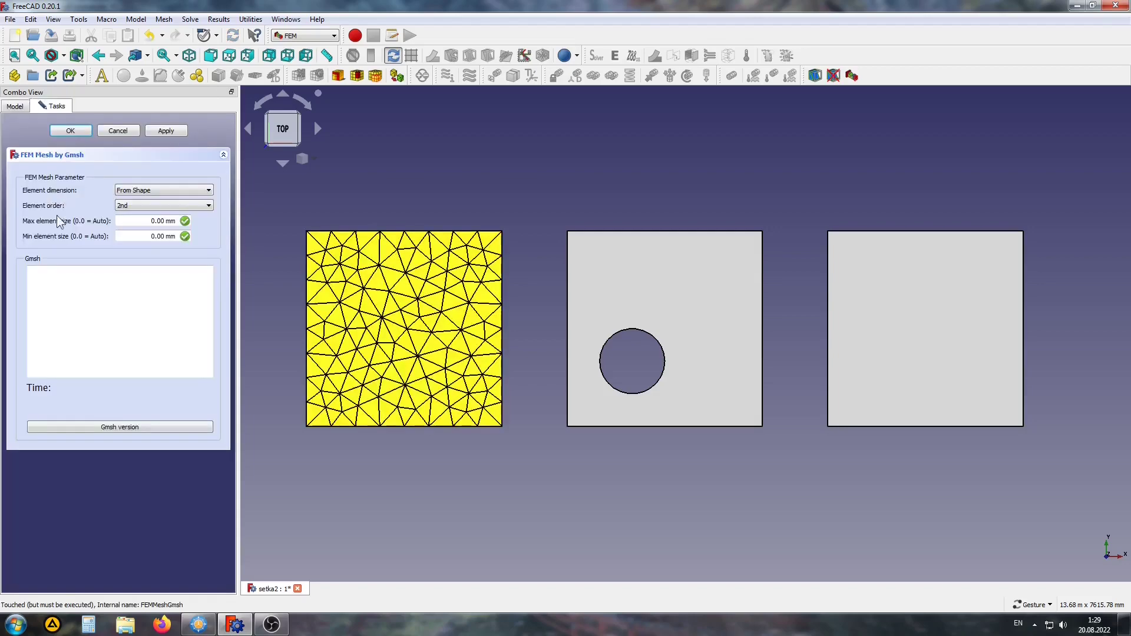
{"action": "left_click", "coordinate": [169, 130]}
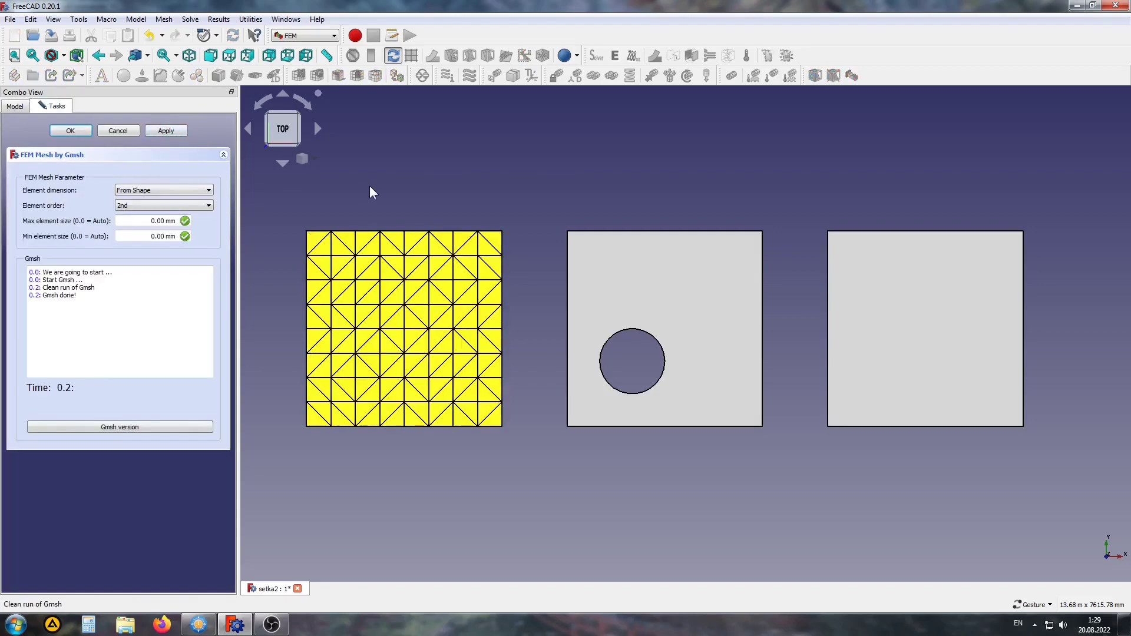
{"action": "left_click", "coordinate": [66, 130]}
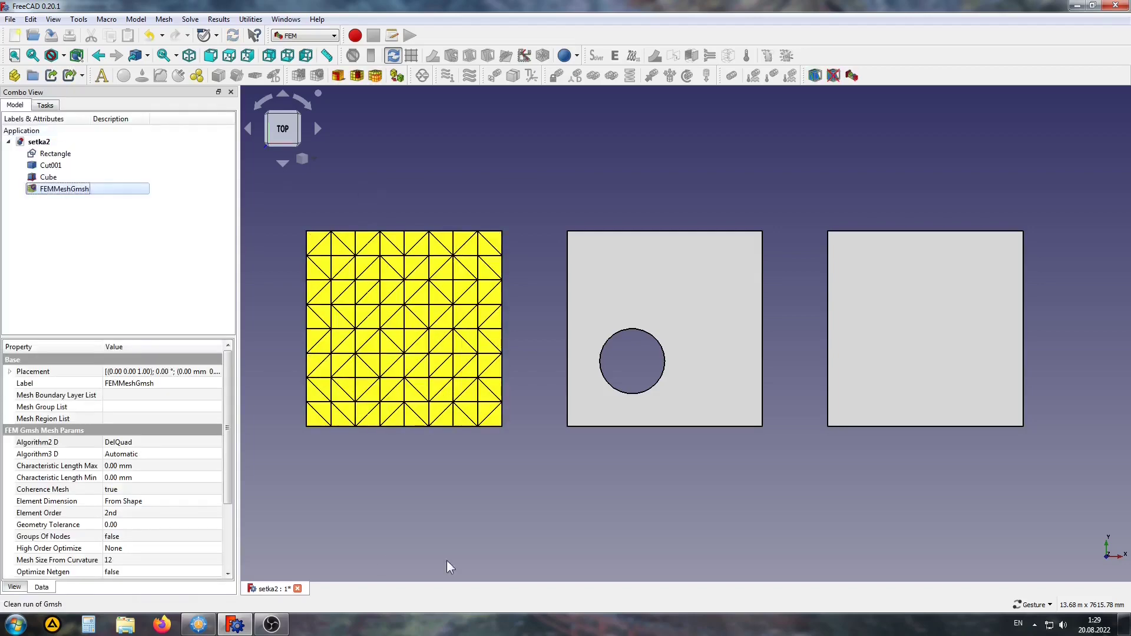
{"action": "left_click", "coordinate": [489, 521]}
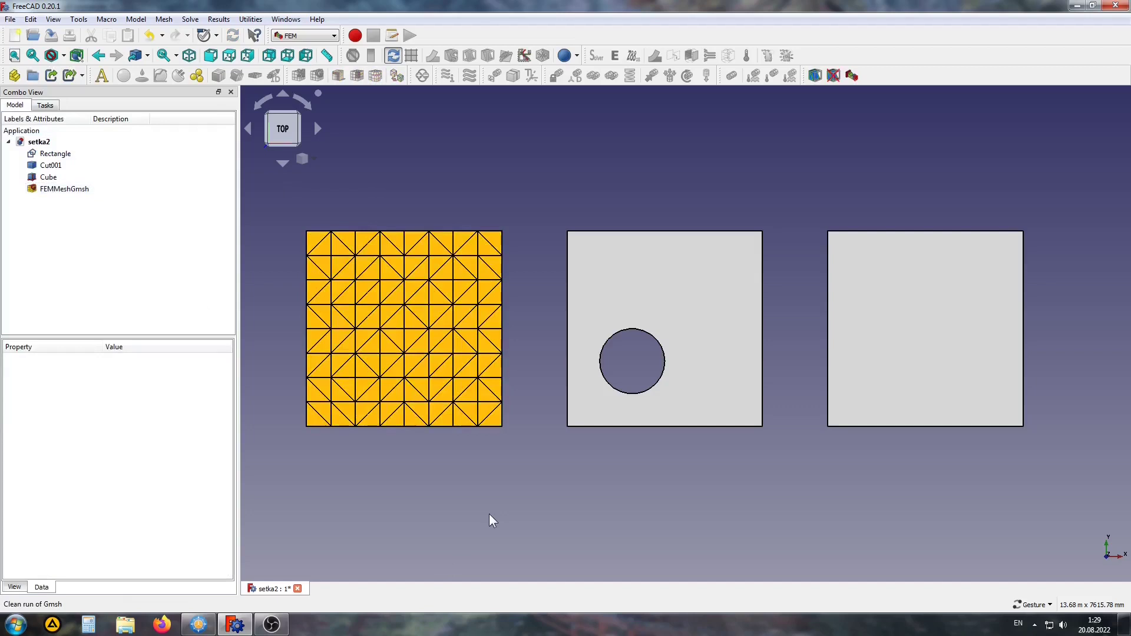
Step: Generate a Gmsh mesh on Cut001, the plate with the circular hole
{"action": "left_click", "coordinate": [710, 293]}
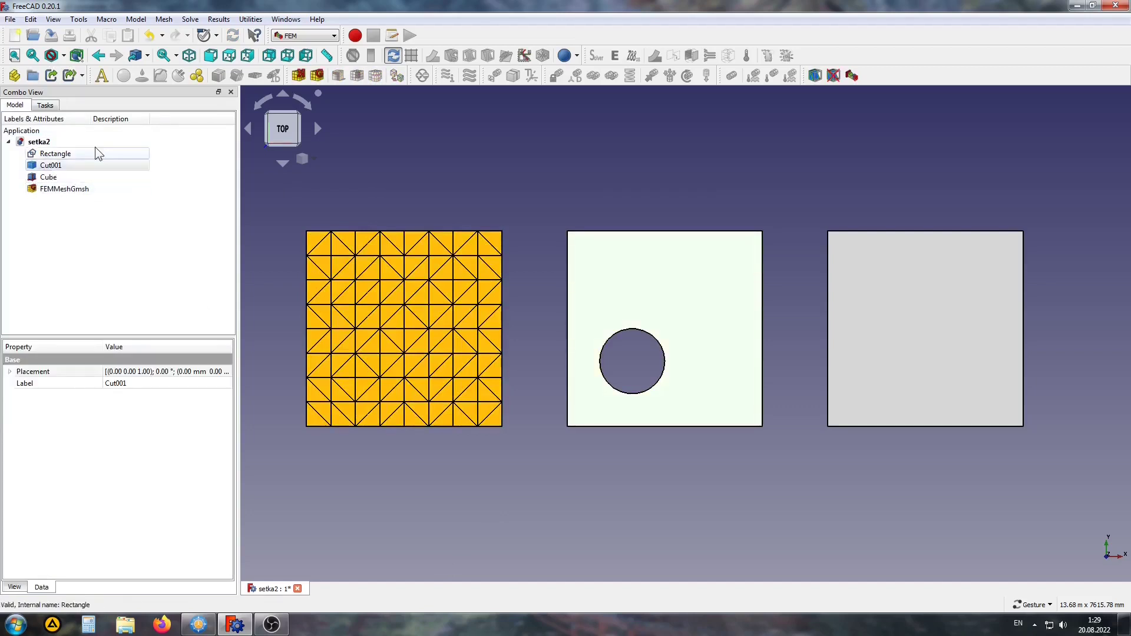
{"action": "left_click", "coordinate": [317, 76]}
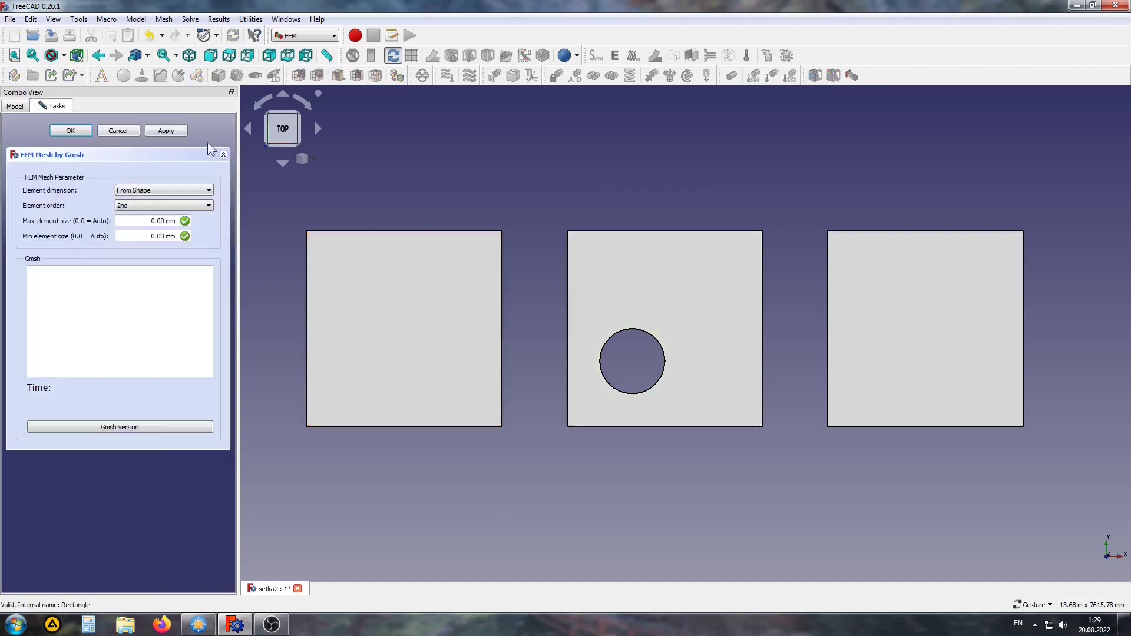
{"action": "left_click", "coordinate": [163, 132]}
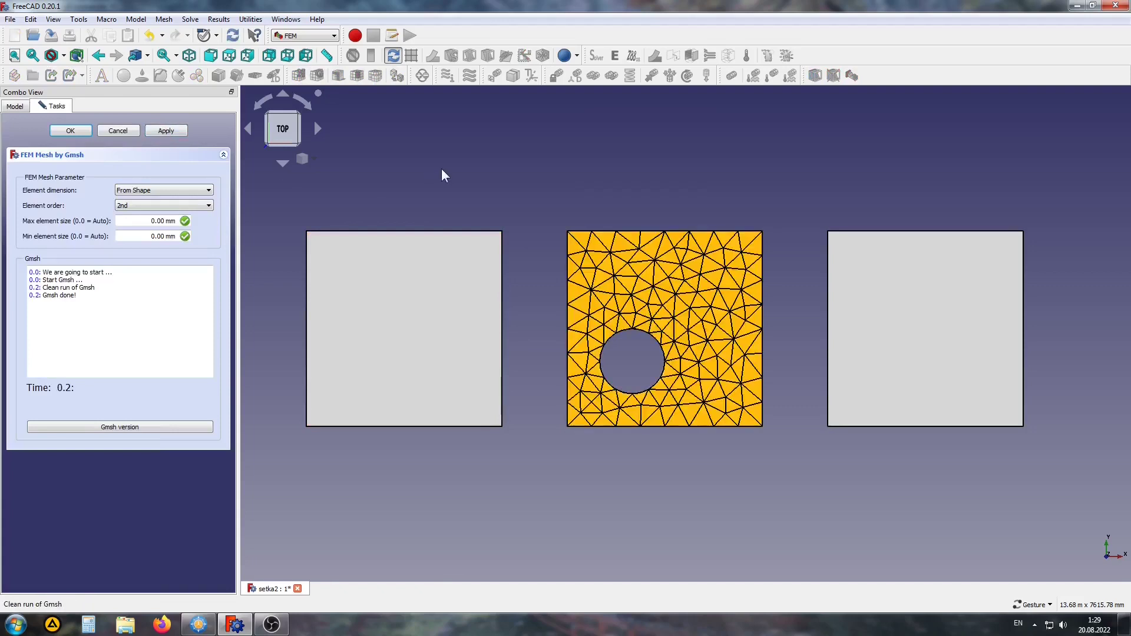
{"action": "left_click", "coordinate": [75, 134]}
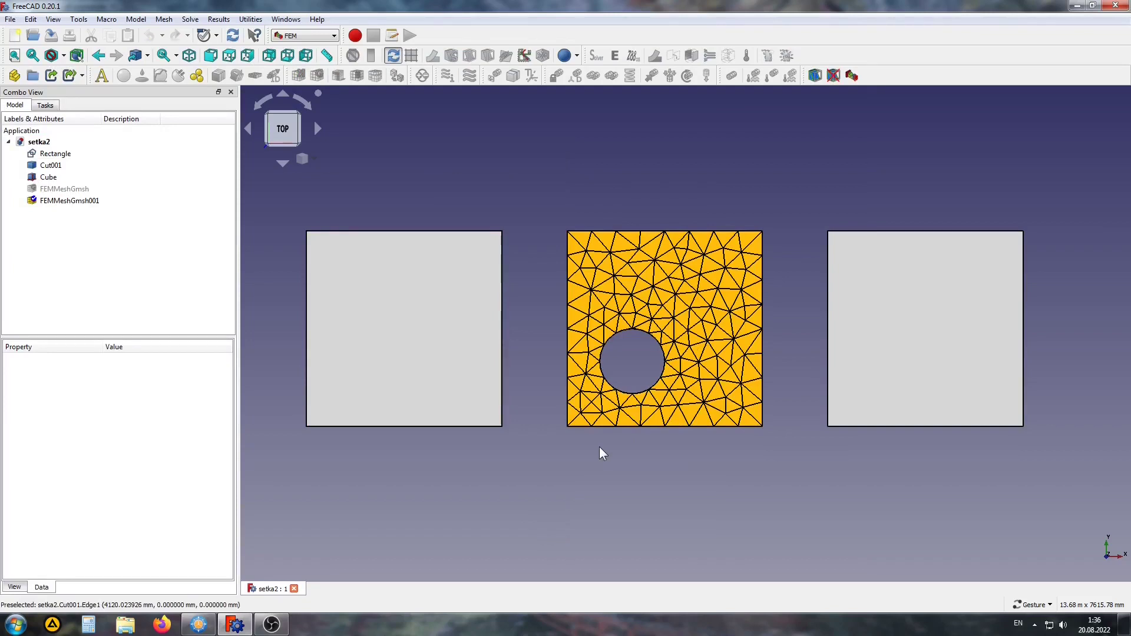
Step: Set Mesh Size From Curvature to 24, regenerate the mesh and view the refinement
{"action": "left_click", "coordinate": [75, 203]}
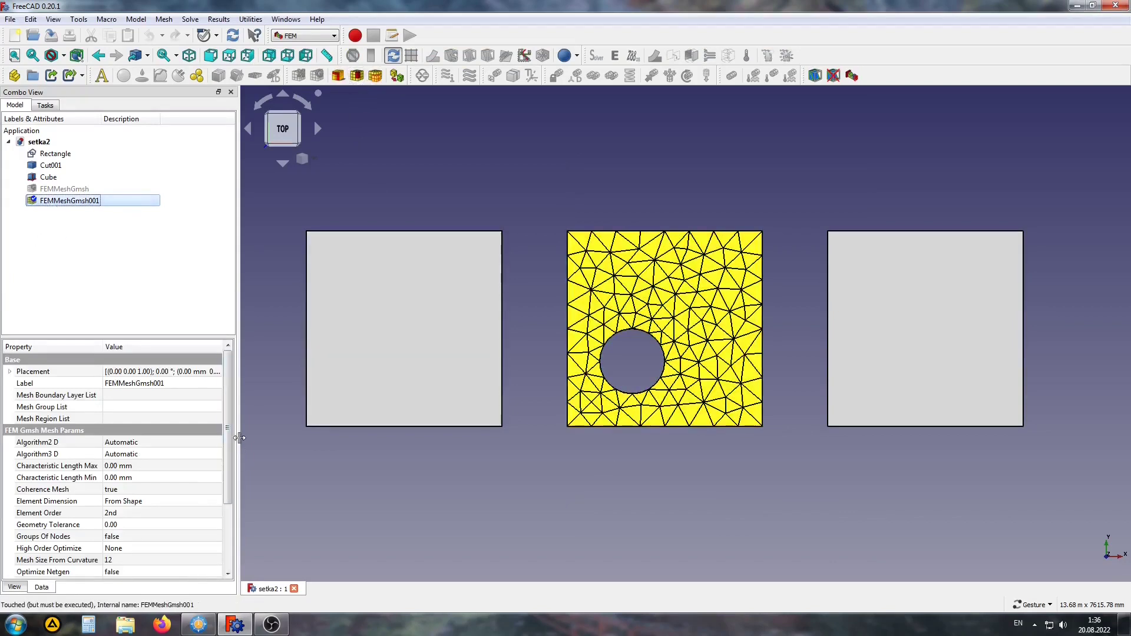
{"action": "left_click", "coordinate": [59, 560]}
{"action": "scroll", "coordinate": [230, 433], "scroll_direction": "down", "scroll_amount": 2}
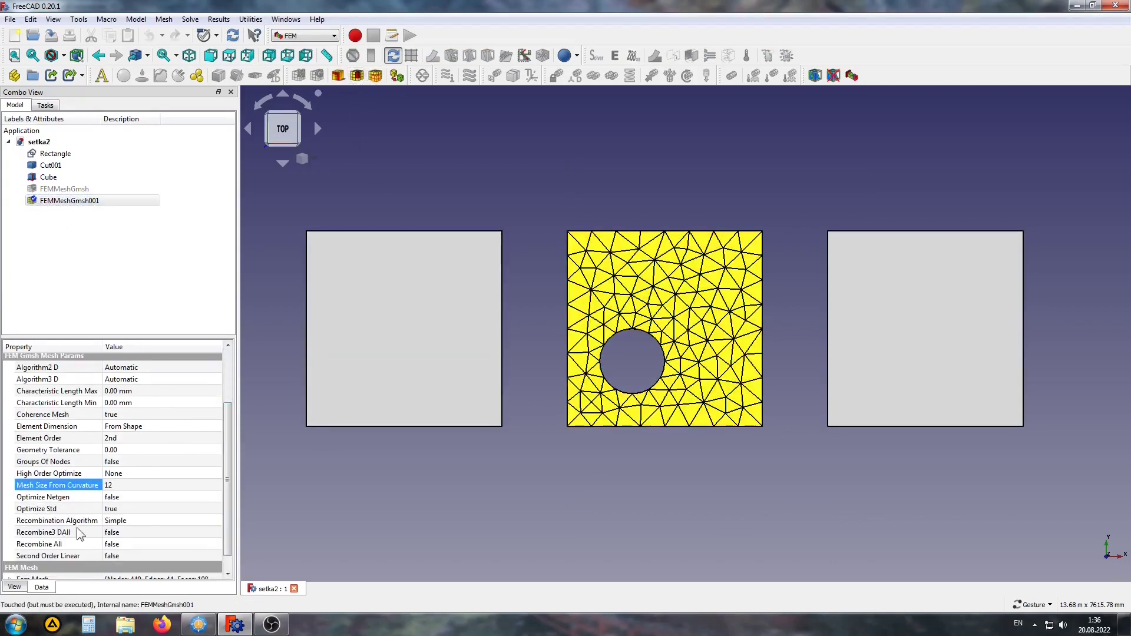
{"action": "left_click", "coordinate": [121, 486]}
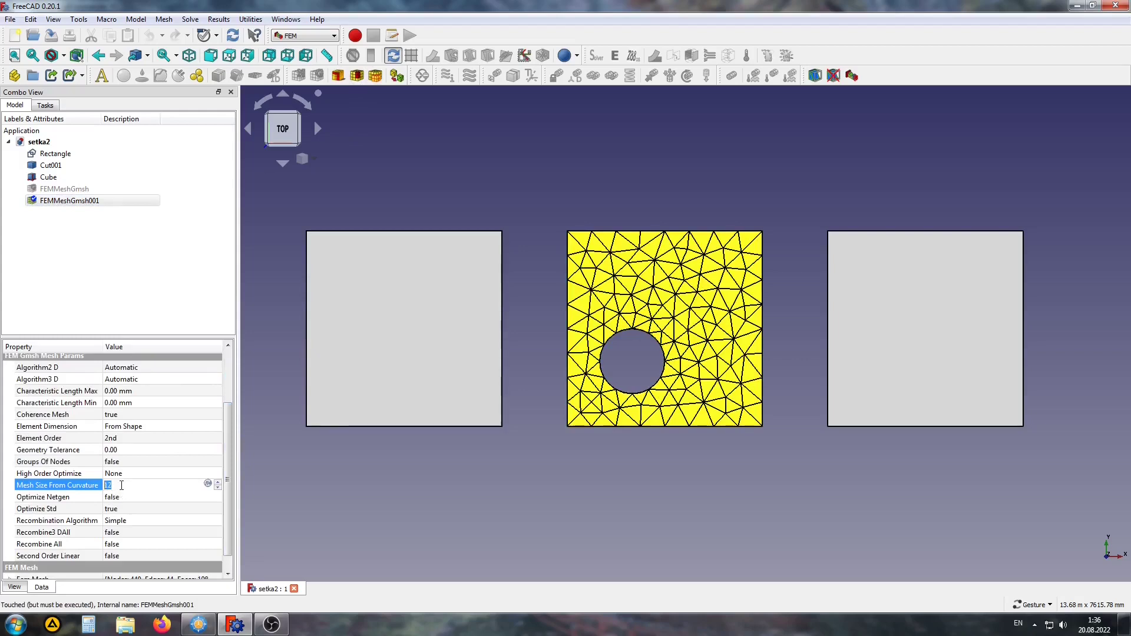
{"action": "type", "text": "2"}
{"action": "key", "text": "Return"}
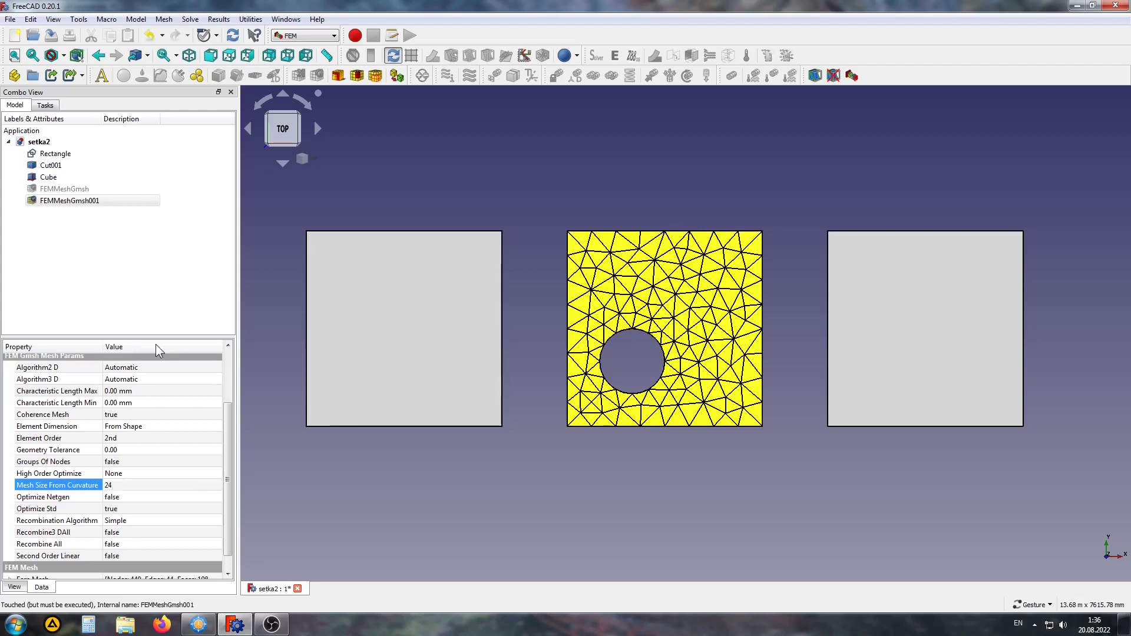
{"action": "left_click", "coordinate": [55, 201]}
{"action": "double_click", "coordinate": [55, 201]}
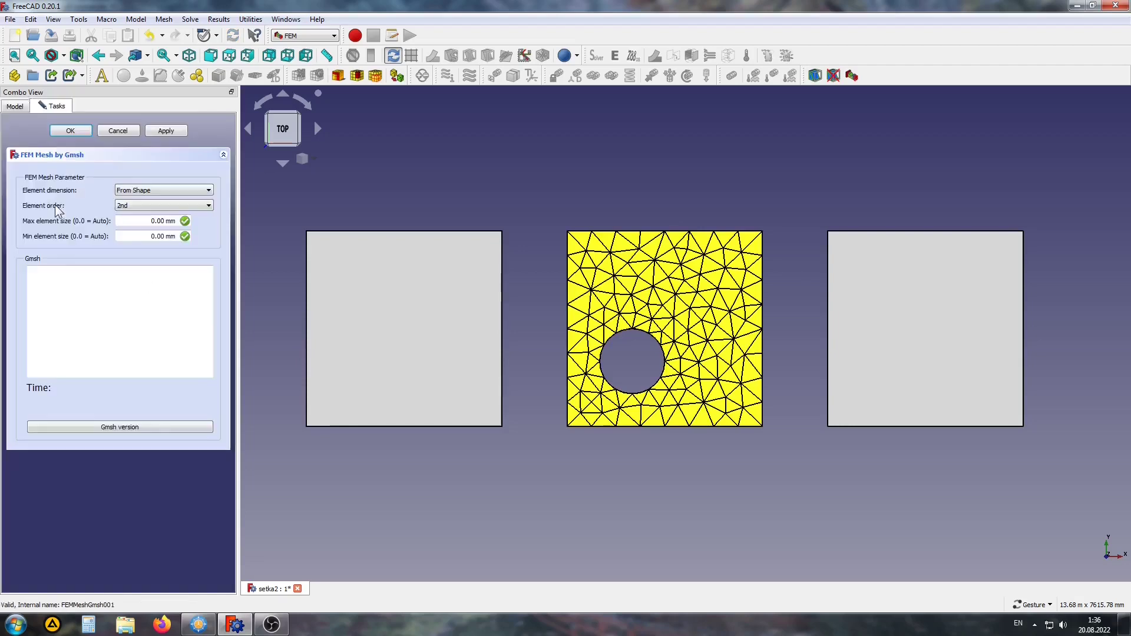
{"action": "left_click", "coordinate": [172, 131]}
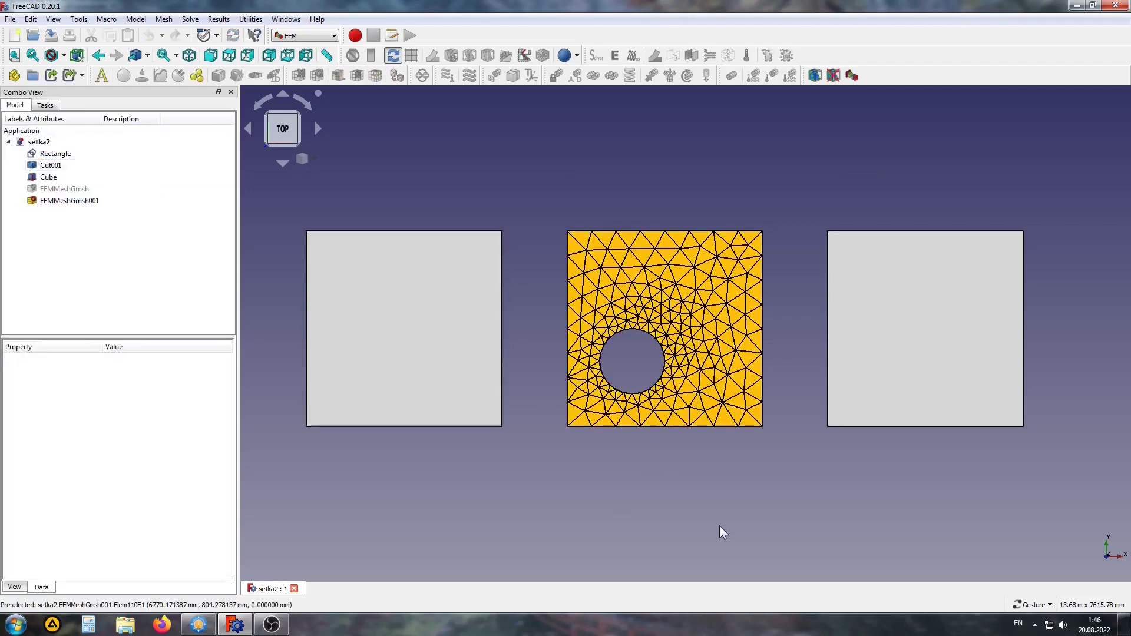
{"action": "mouse_move", "coordinate": [723, 532]}
{"action": "left_mouse_down"}
{"action": "mouse_move", "coordinate": [719, 495]}
{"action": "mouse_move", "coordinate": [811, 440]}
{"action": "mouse_move", "coordinate": [854, 285]}
{"action": "mouse_move", "coordinate": [601, 526]}
{"action": "mouse_move", "coordinate": [613, 475]}
{"action": "mouse_move", "coordinate": [666, 526]}
{"action": "left_mouse_up"}
{"action": "scroll", "coordinate": [621, 482], "scroll_direction": "up", "scroll_amount": 2}
Step: Generate a Gmsh tetrahedral mesh of the Cube
{"action": "left_click", "coordinate": [48, 177]}
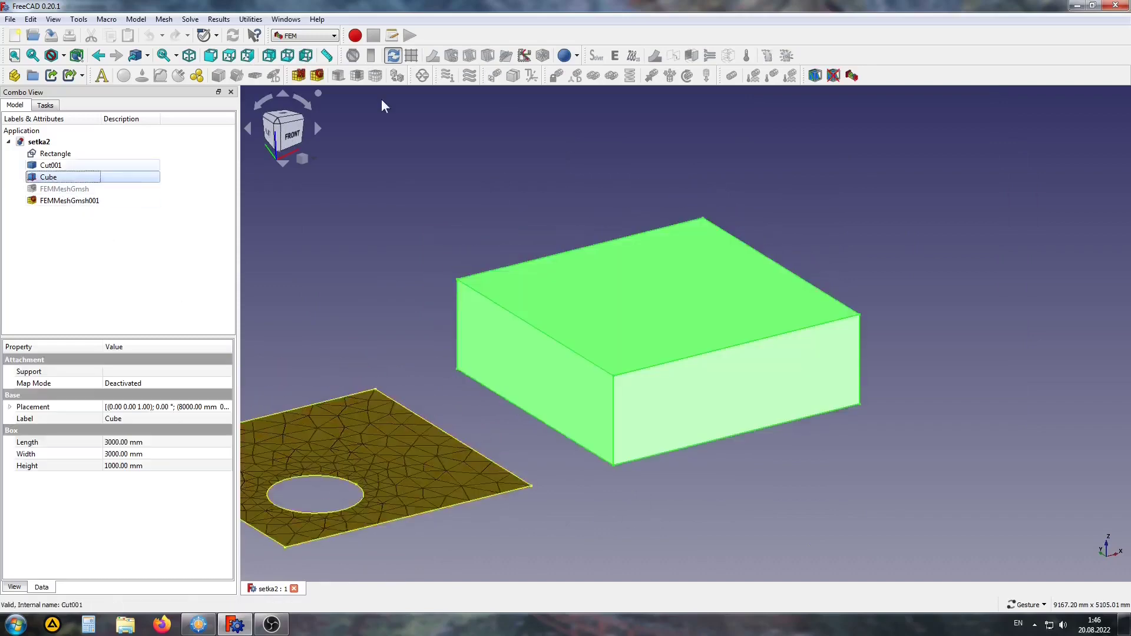
{"action": "left_click", "coordinate": [318, 75]}
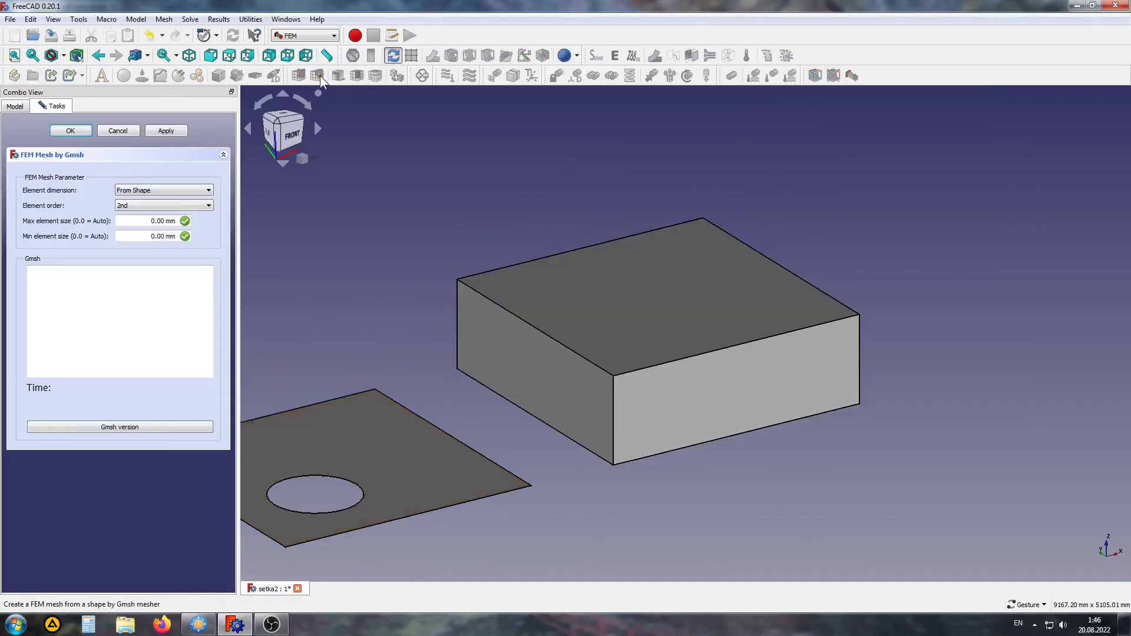
{"action": "left_click", "coordinate": [166, 131]}
{"action": "left_click", "coordinate": [70, 130]}
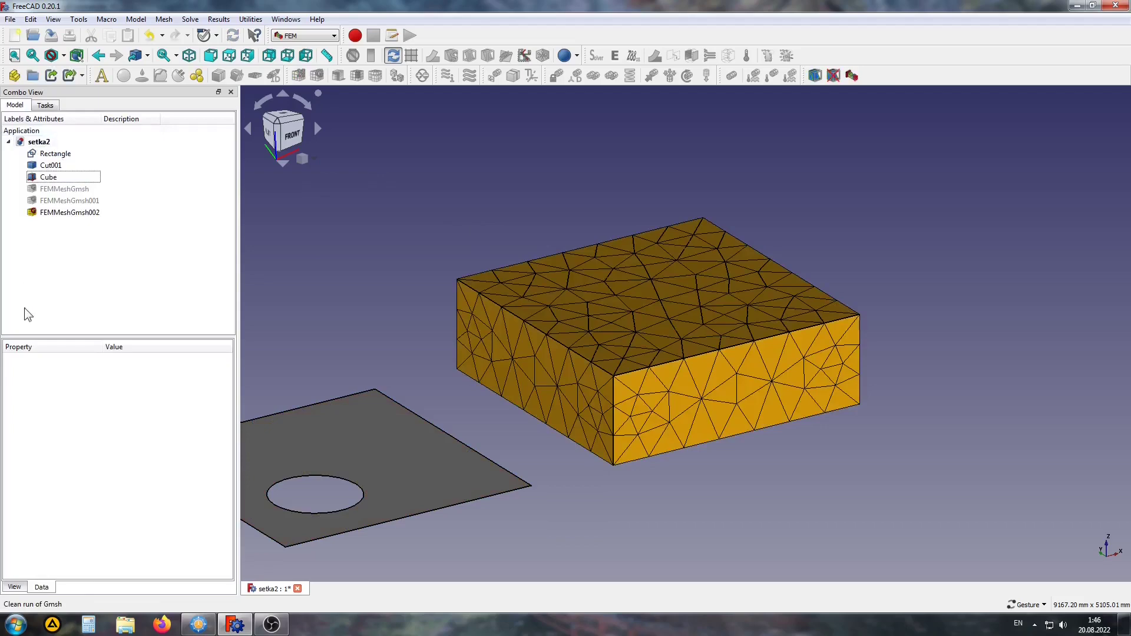
Step: Set the box mesh's Algorithm3 D to HXT and High Order Optimize to Elastic
{"action": "left_click", "coordinate": [39, 455]}
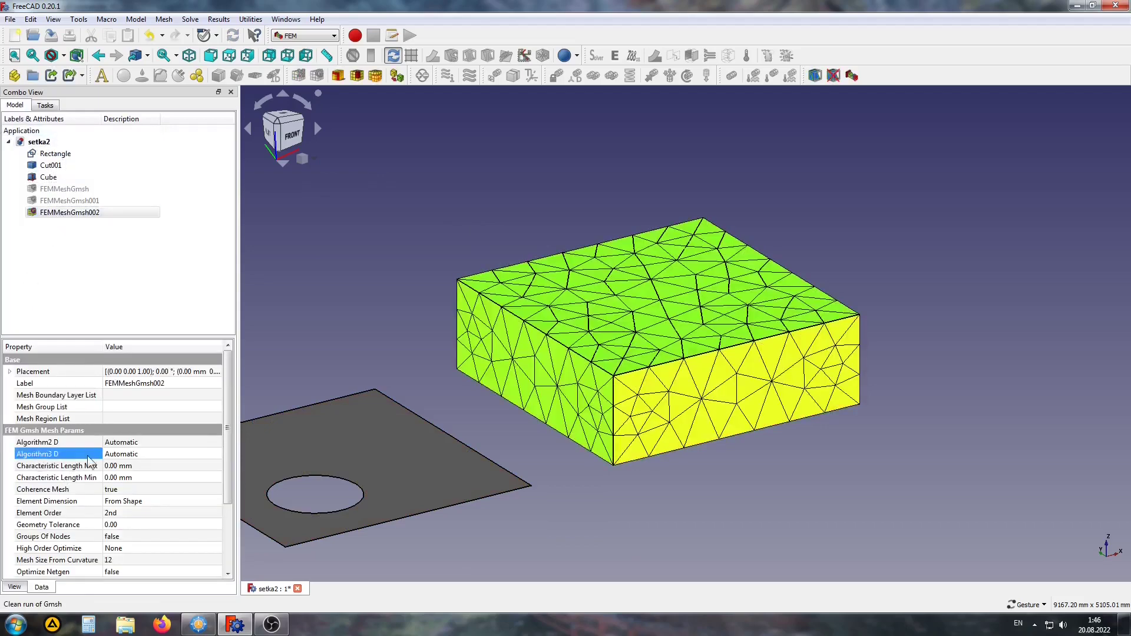
{"action": "left_click", "coordinate": [134, 457]}
{"action": "left_click", "coordinate": [185, 456]}
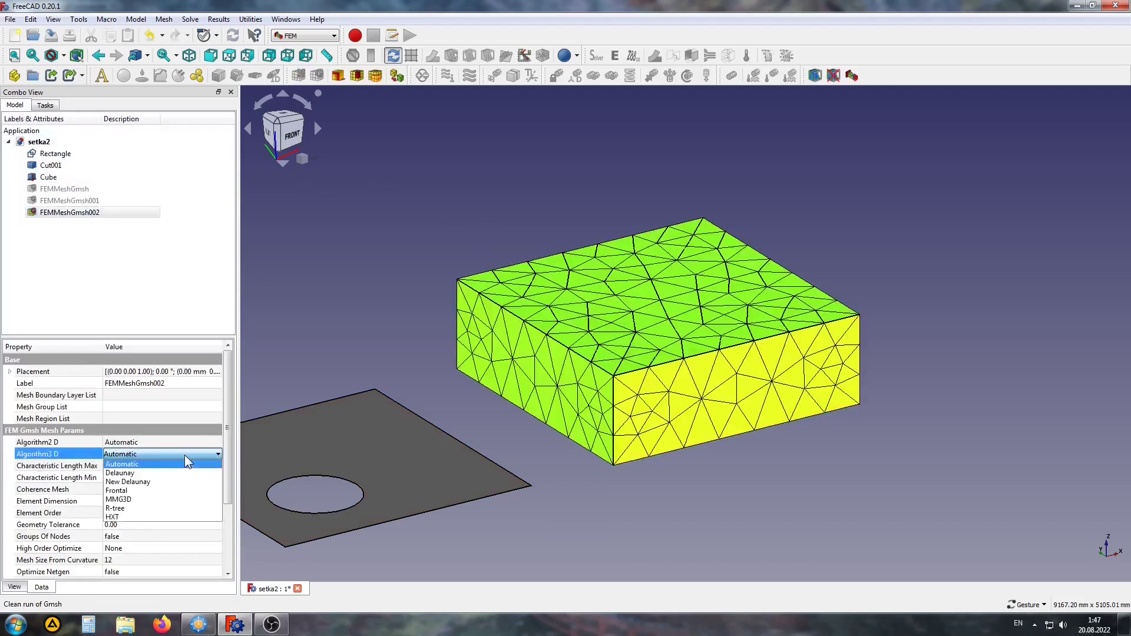
{"action": "left_click", "coordinate": [114, 517]}
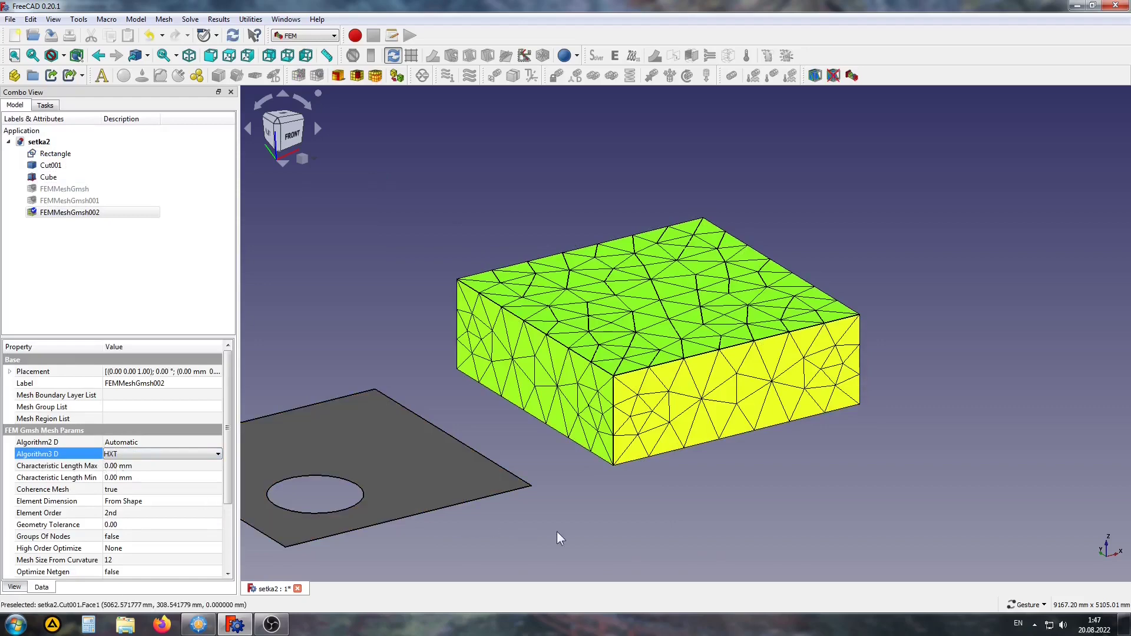
{"action": "left_click", "coordinate": [689, 506]}
{"action": "left_click", "coordinate": [70, 213]}
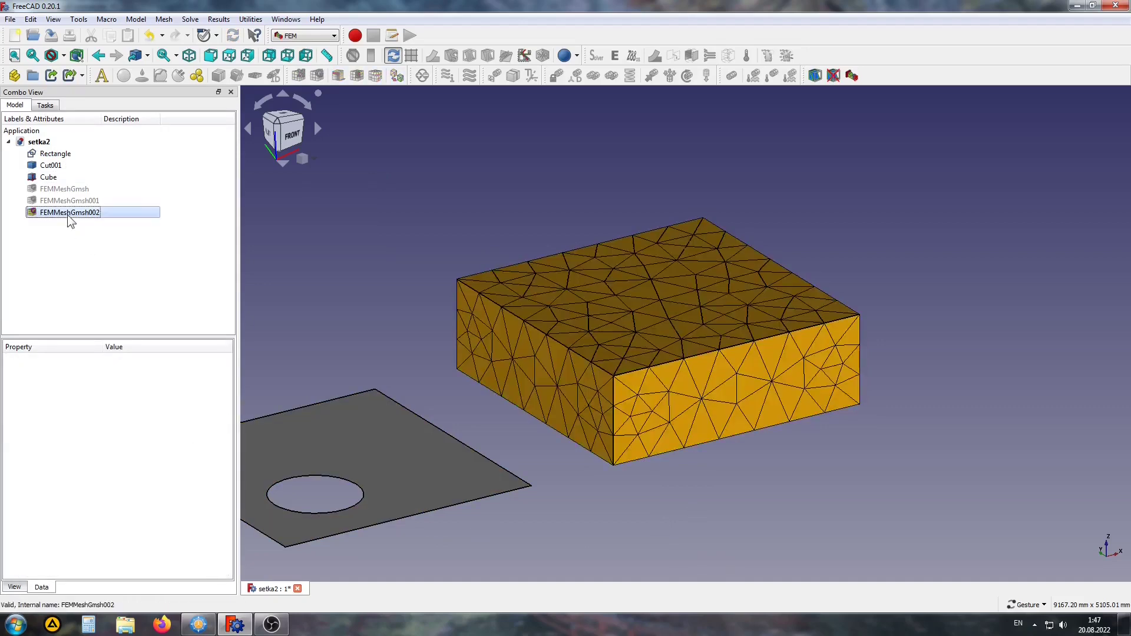
{"action": "left_click_drag", "start_coordinate": [229, 394], "coordinate": [221, 483]}
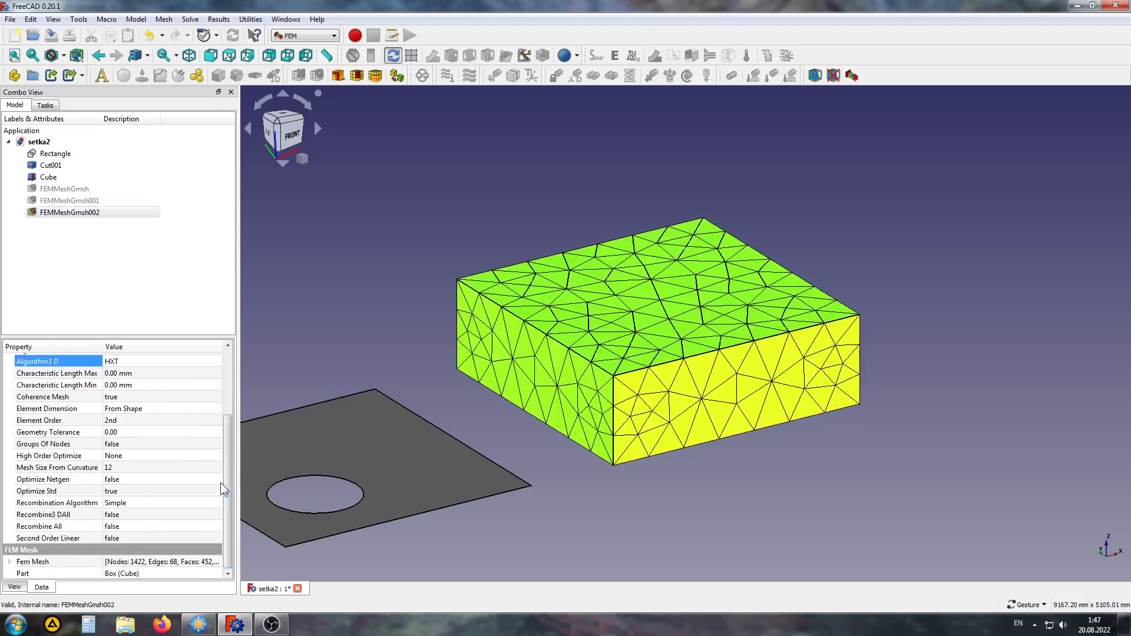
{"action": "left_click", "coordinate": [26, 459]}
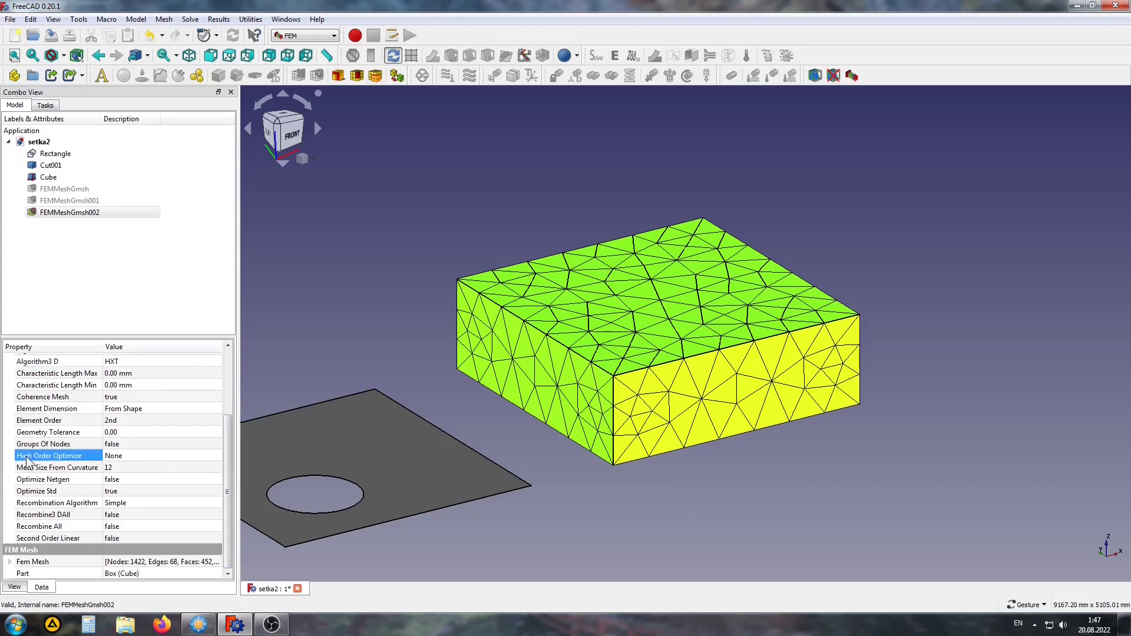
{"action": "left_click", "coordinate": [140, 454]}
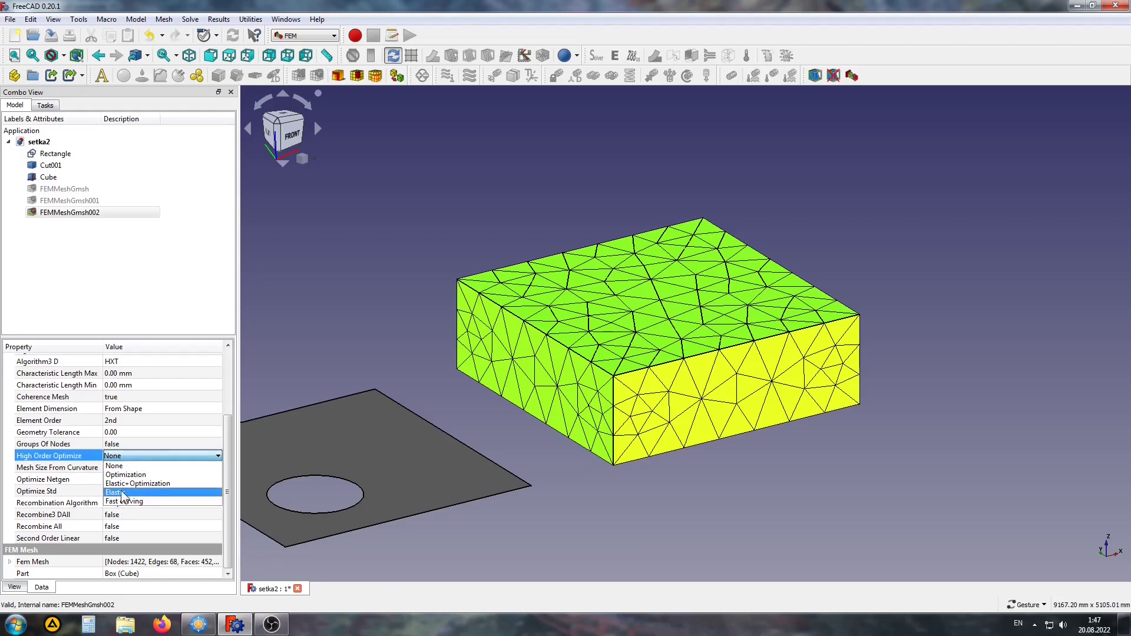
{"action": "left_click", "coordinate": [122, 494]}
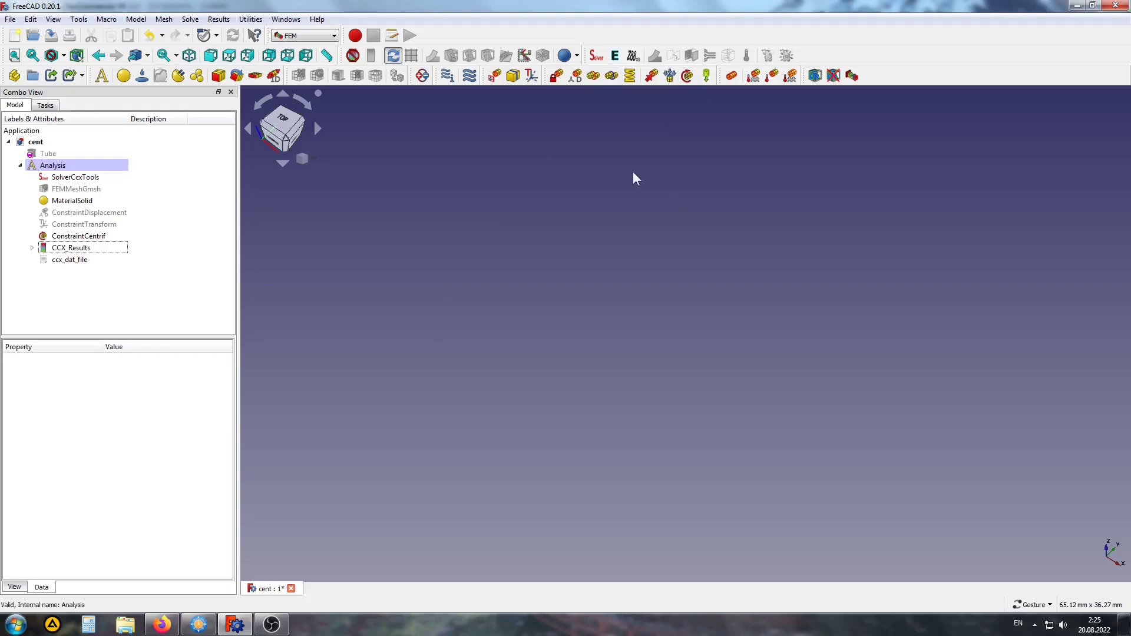
Step: Inspect the spring constraint and ConstraintCentrif load settings, closing both unchanged
{"action": "left_click", "coordinate": [630, 75]}
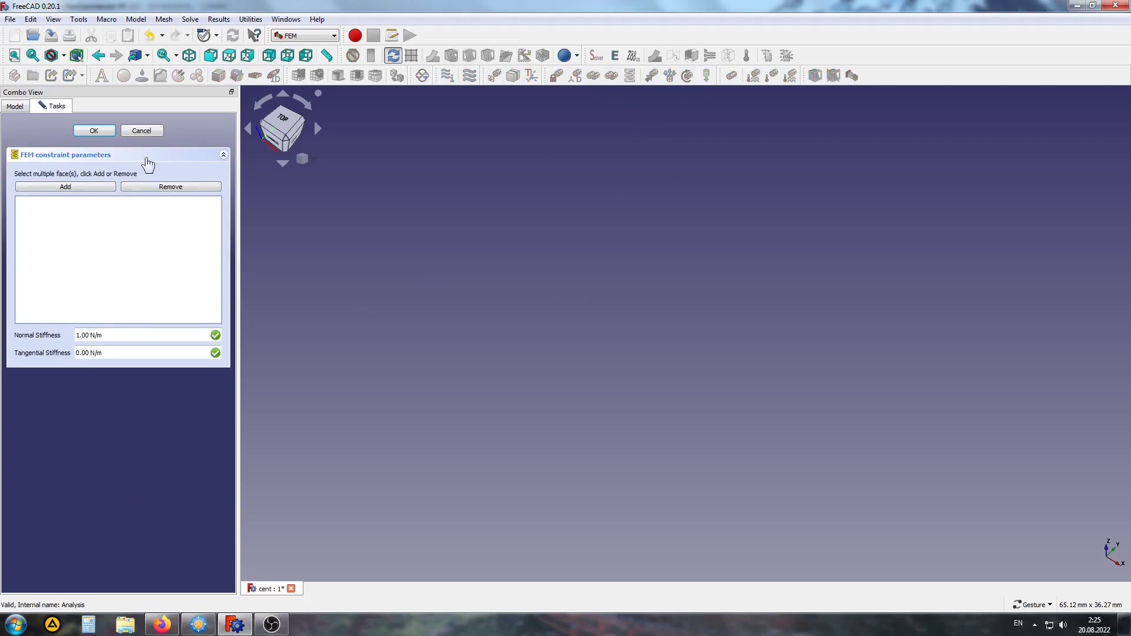
{"action": "left_click", "coordinate": [144, 131]}
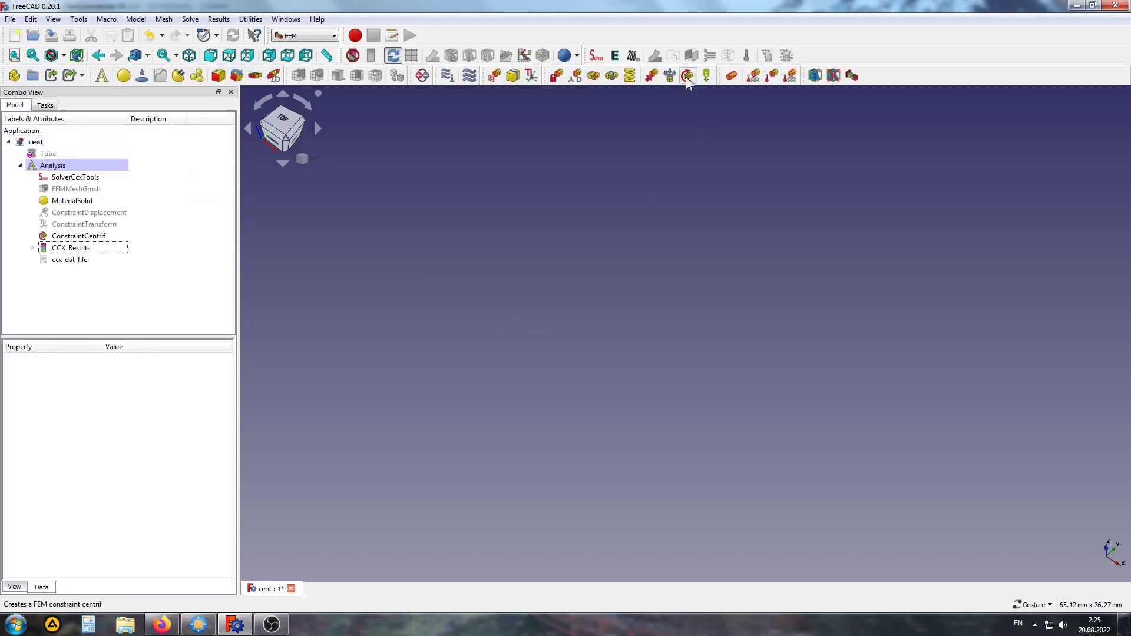
{"action": "left_click", "coordinate": [79, 237]}
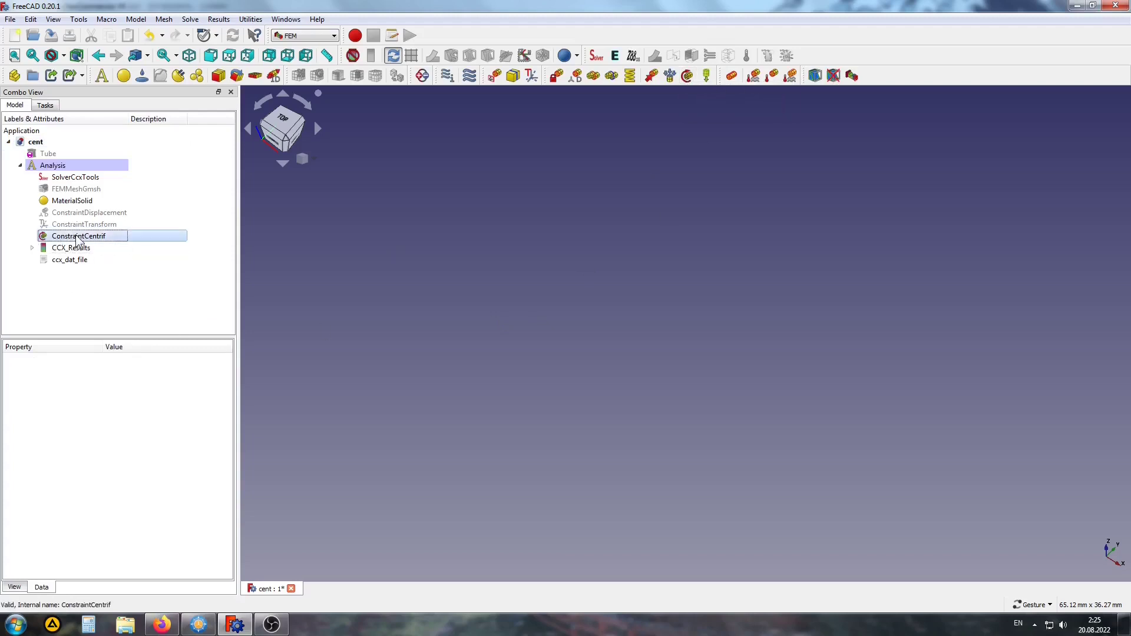
{"action": "double_click", "coordinate": [79, 237]}
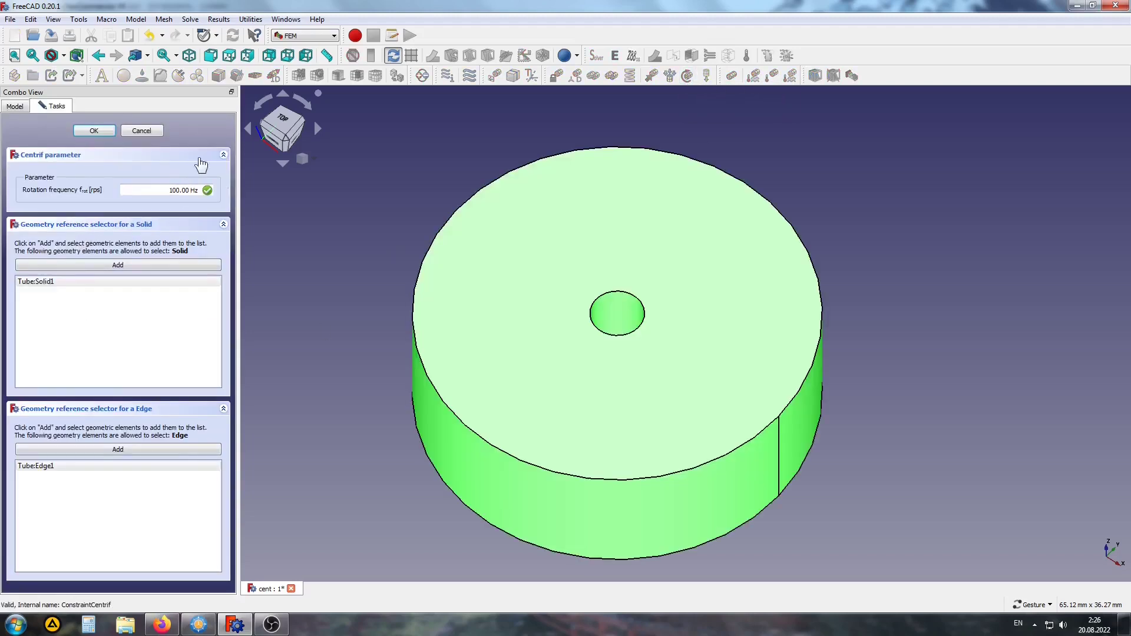
{"action": "left_click", "coordinate": [141, 131]}
Step: Colour CCX_Results by Displacement Magnitude (4.68–105.42 nm) with deformation shown at factor 9476.9
{"action": "left_click", "coordinate": [70, 248]}
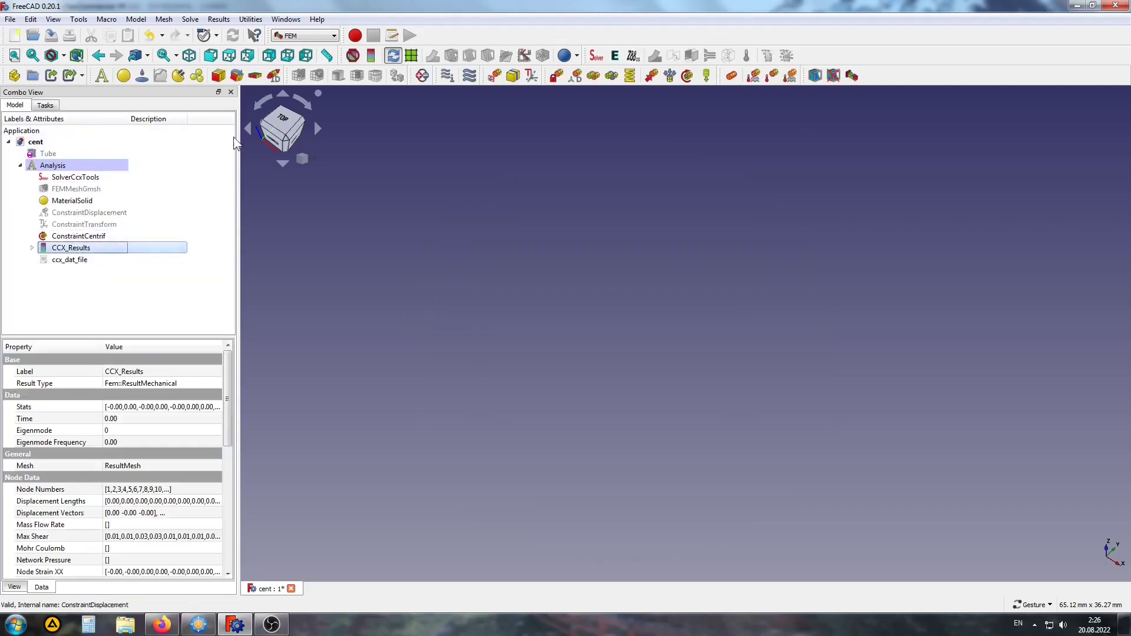
{"action": "left_click", "coordinate": [371, 55]}
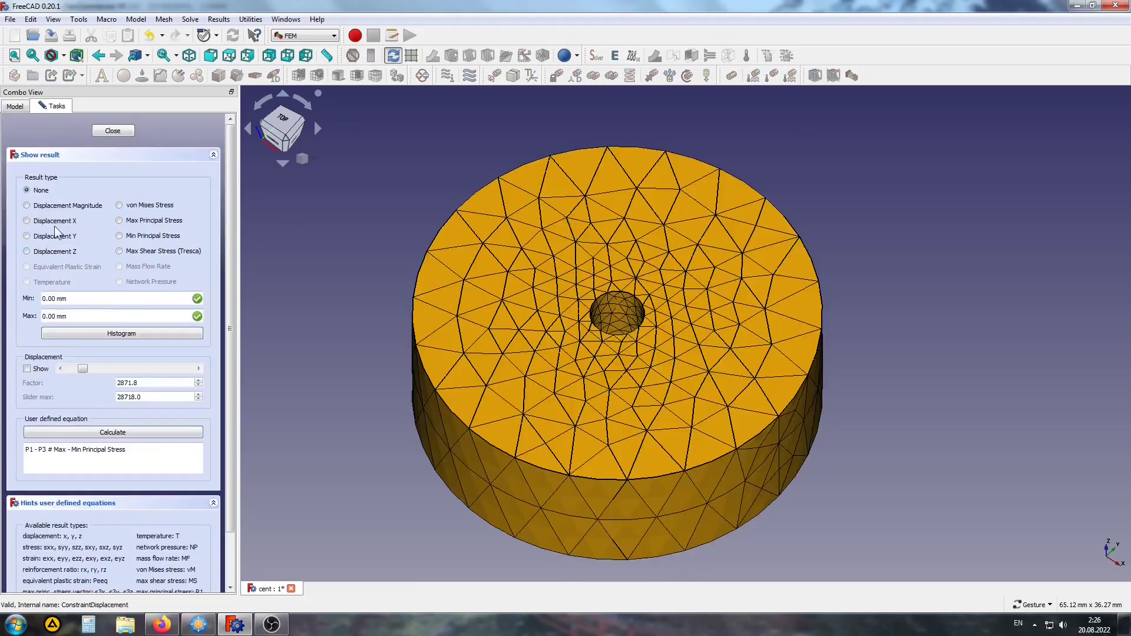
{"action": "left_click", "coordinate": [66, 210]}
{"action": "left_click", "coordinate": [28, 369]}
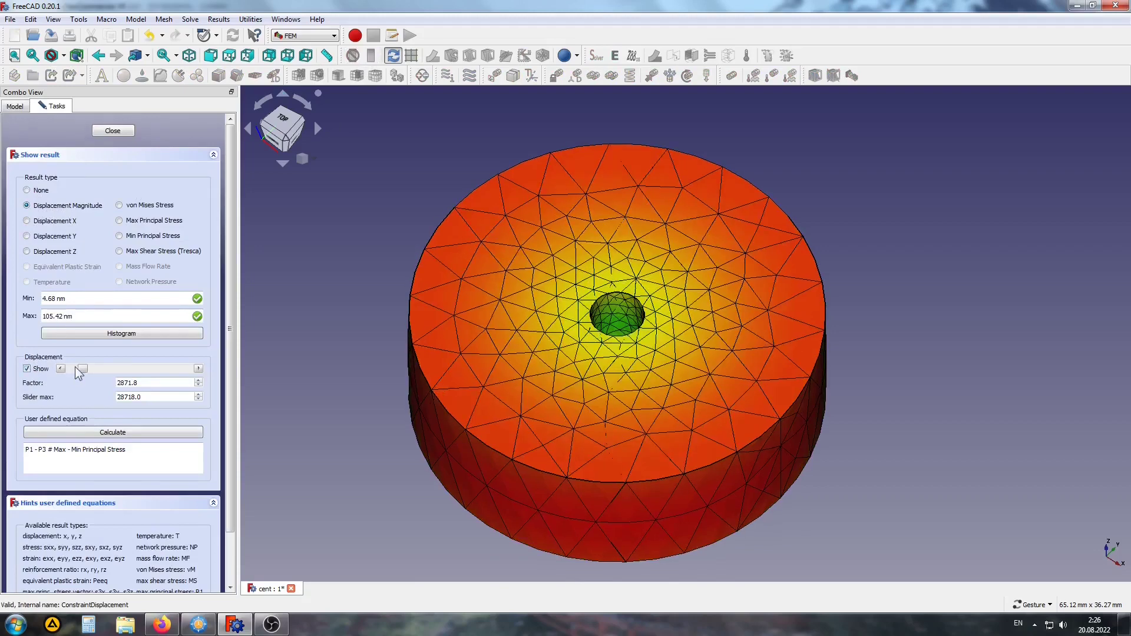
{"action": "mouse_move", "coordinate": [81, 370]}
{"action": "left_mouse_down"}
{"action": "mouse_move", "coordinate": [125, 382]}
{"action": "mouse_move", "coordinate": [117, 377]}
{"action": "left_mouse_up"}
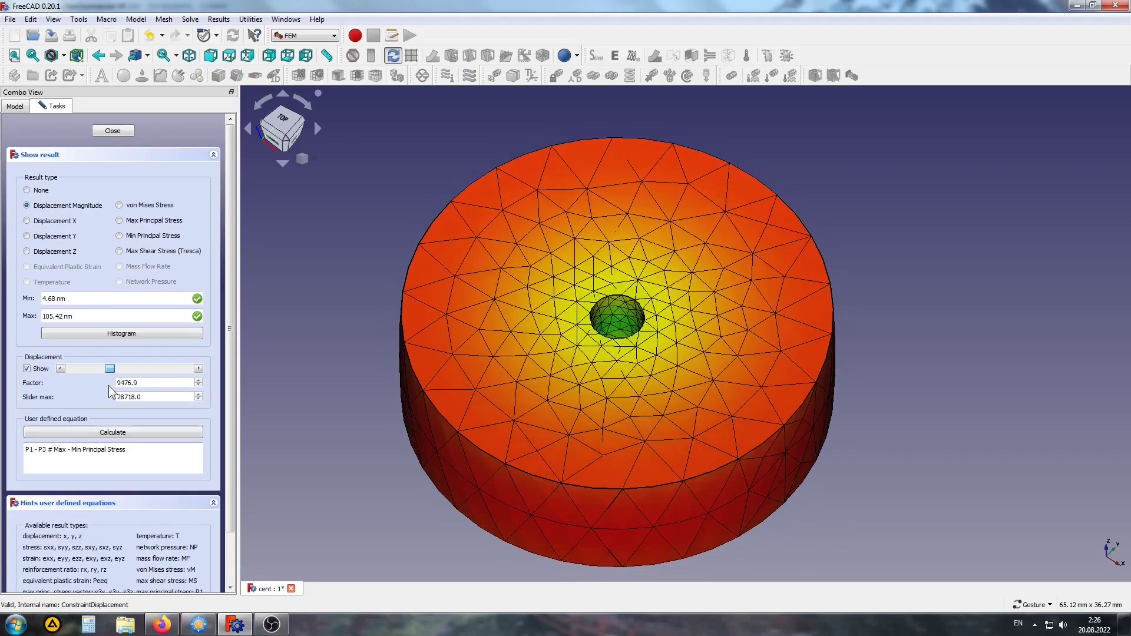